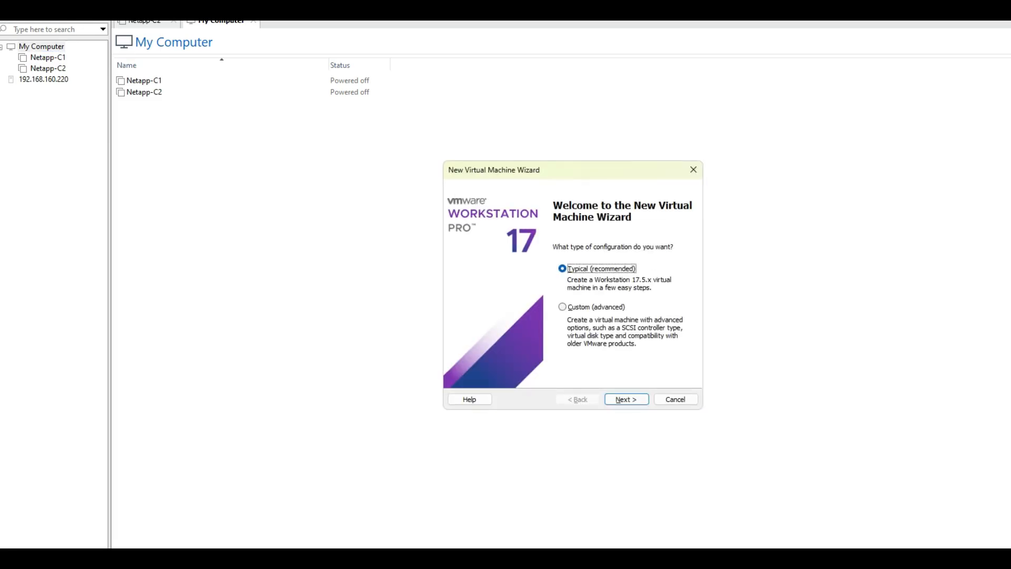
# Keep the typical configuration and choose "xFusion Custom Image for ESXi 8.0 U1 Install CD.iso" as the installer disc image
pyautogui.press('Return')
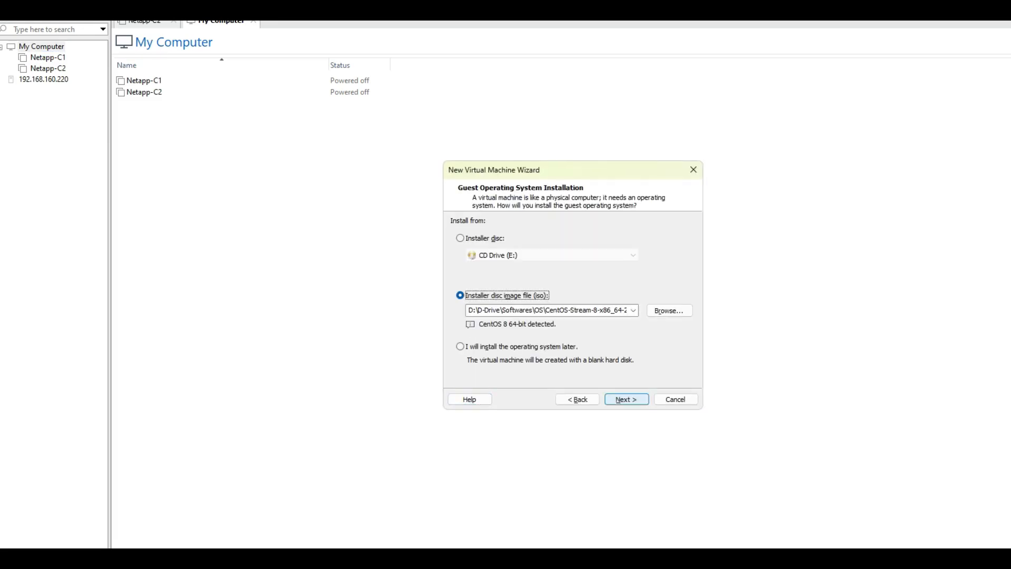
pyautogui.click(669, 311)
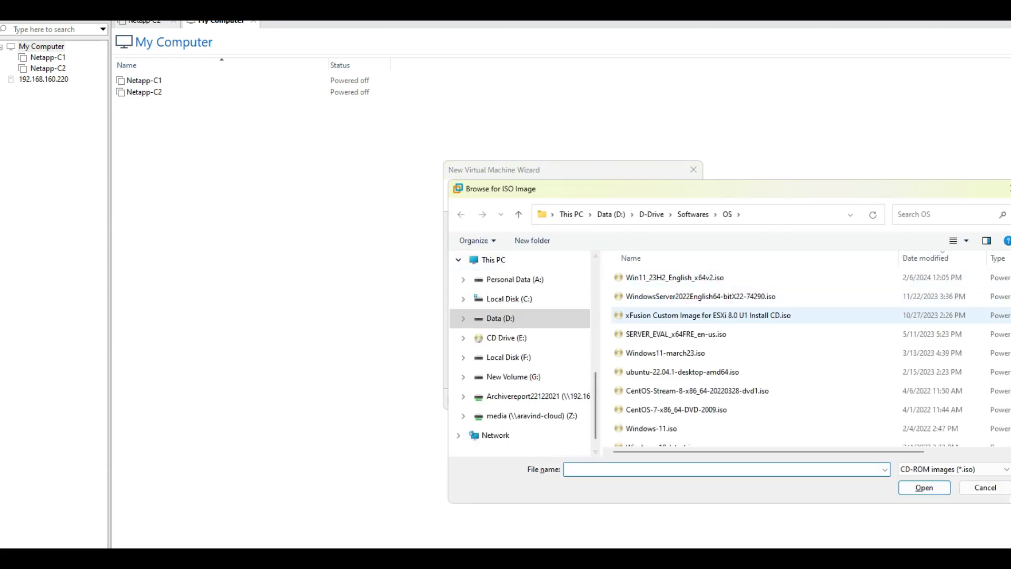
pyautogui.scroll(-2, 679, 315)
pyautogui.click(685, 419)
pyautogui.scroll(2, 812, 356)
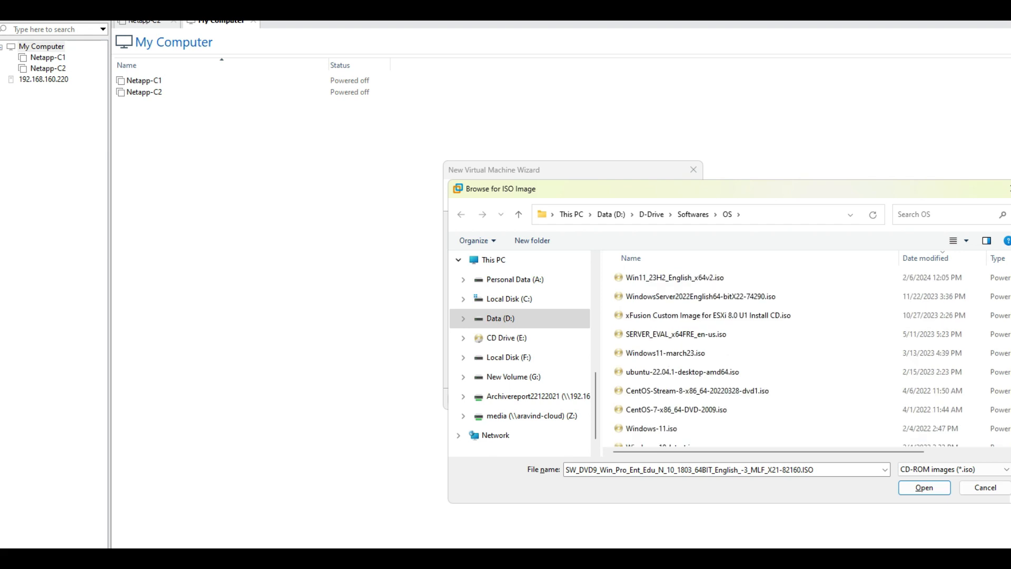
pyautogui.click(685, 315)
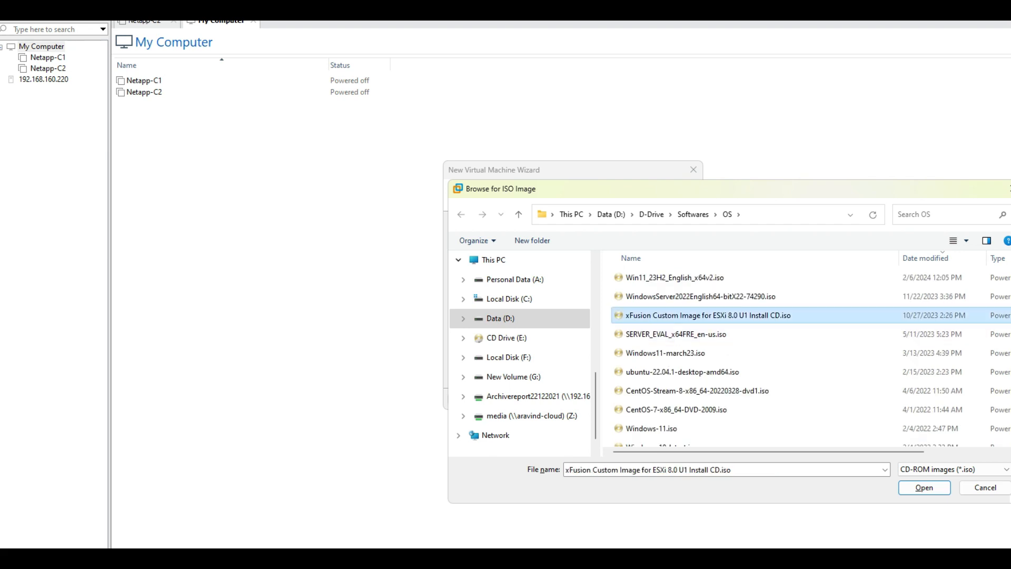
pyautogui.click(907, 488)
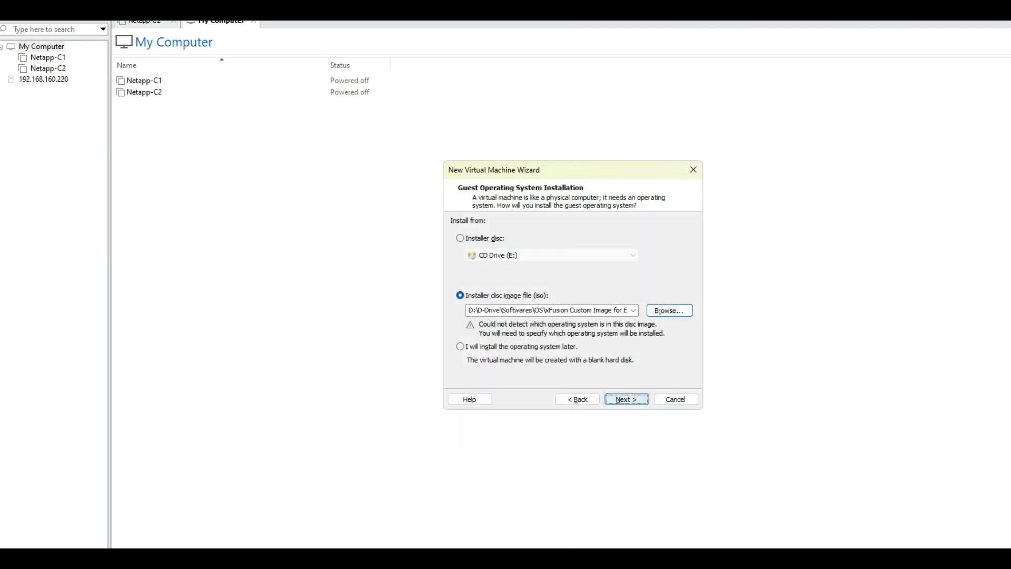
# Set the guest operating system to VMware ESX with version VMware ESXi 8 and later
pyautogui.click(627, 399)
pyautogui.click(478, 255)
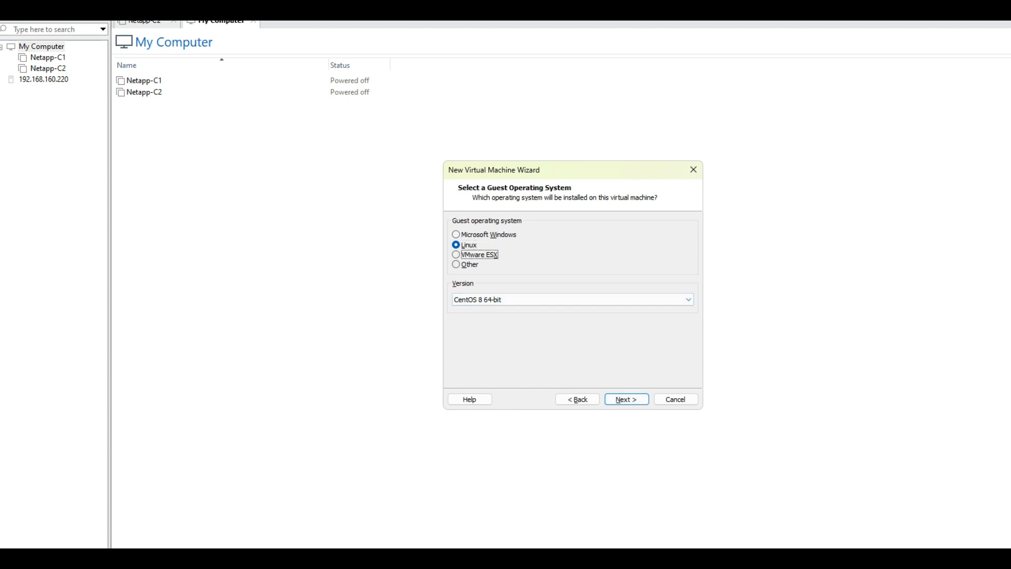
pyautogui.click(495, 299)
pyautogui.click(495, 310)
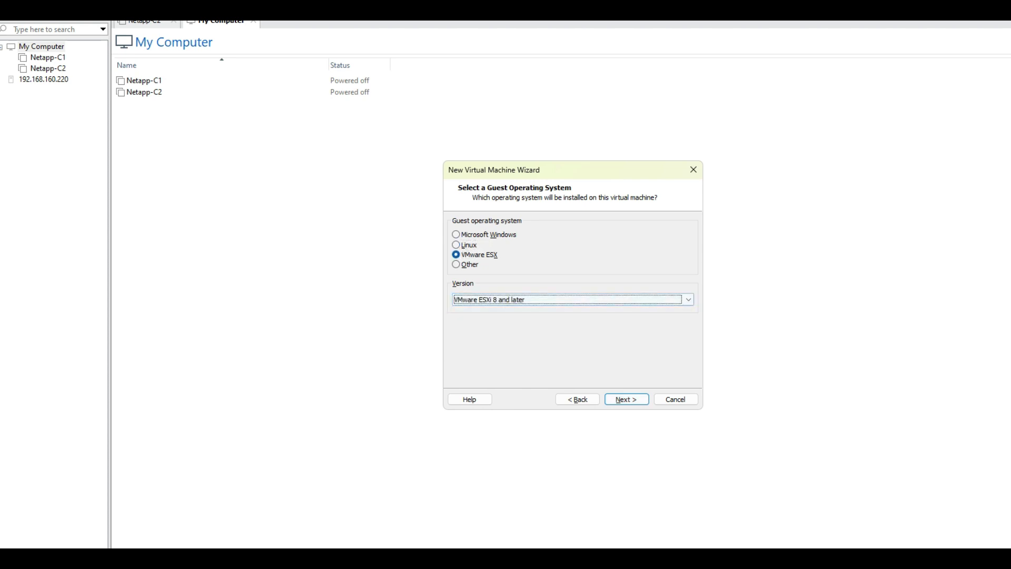
pyautogui.press('Return')
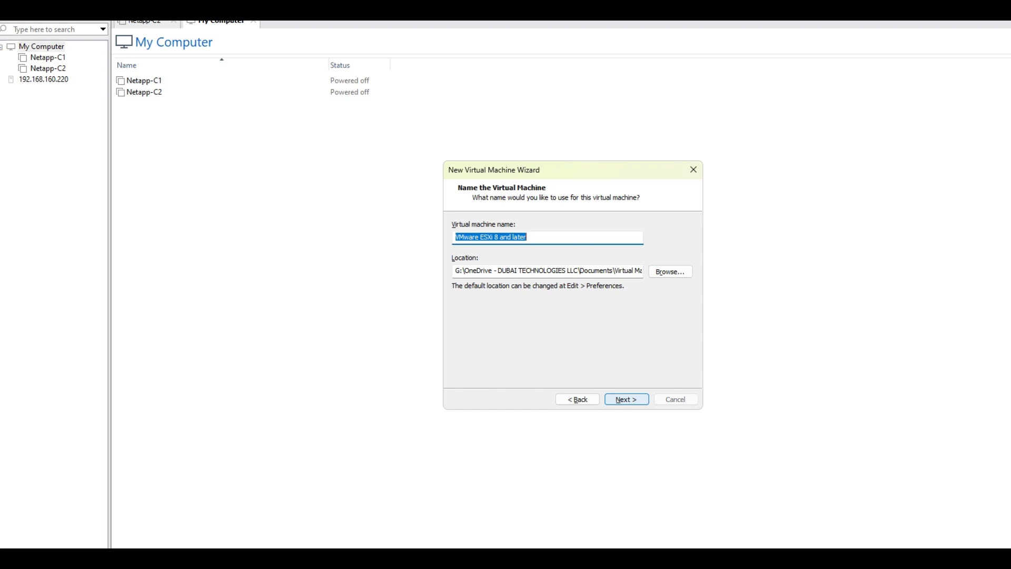
# Name the virtual machine ESXi-01 and check the end of its storage location path
pyautogui.press('BackSpace')
pyautogui.write('ESXi01')
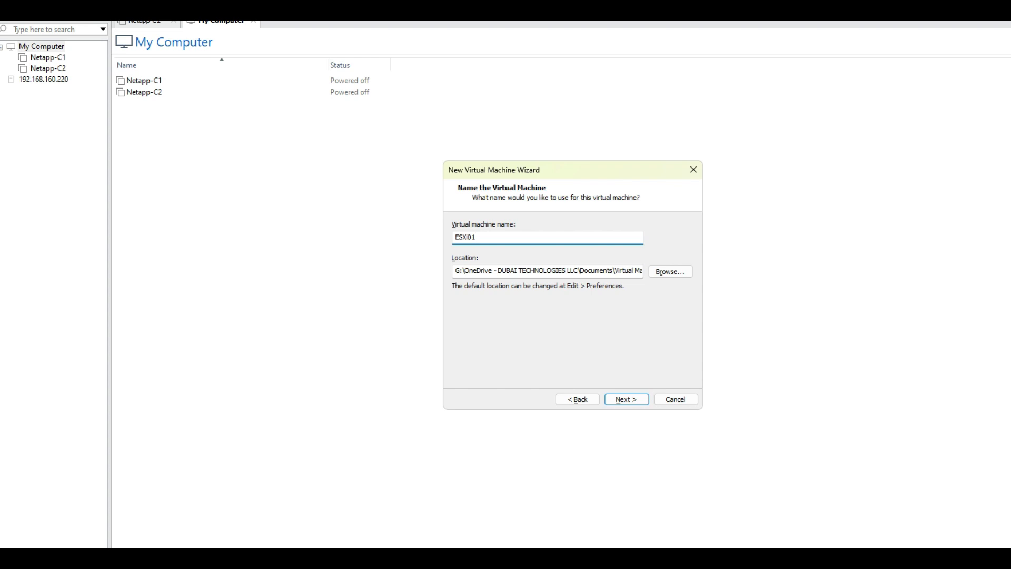
pyautogui.write('-')
pyautogui.click(626, 271)
pyautogui.press('Right')
pyautogui.press('Right')
pyautogui.press('Right')
pyautogui.press('Right')
pyautogui.press('Right')
pyautogui.press('Right')
pyautogui.press('Right')
pyautogui.press('Right')
pyautogui.press('Right')
pyautogui.press('Right')
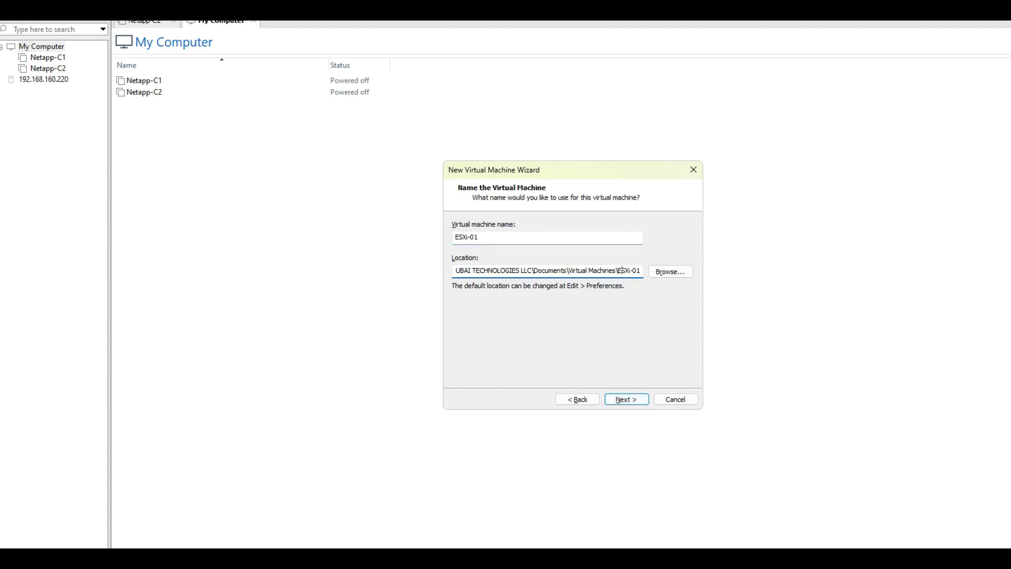
# Accept the 142 GB disk split into multiple files and finish creating the virtual machine
pyautogui.press('Return')
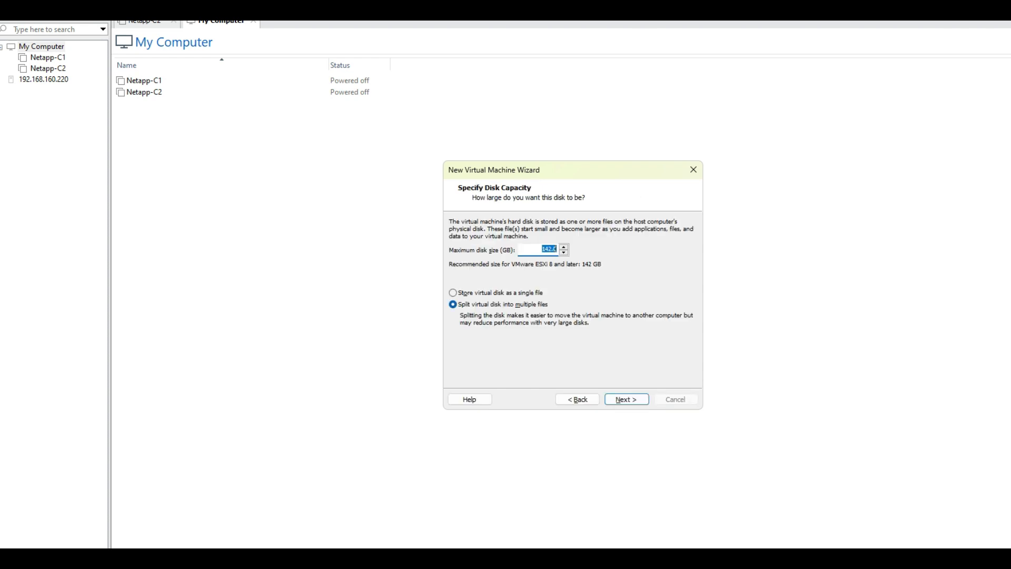
pyautogui.press('Return')
pyautogui.press('Return')
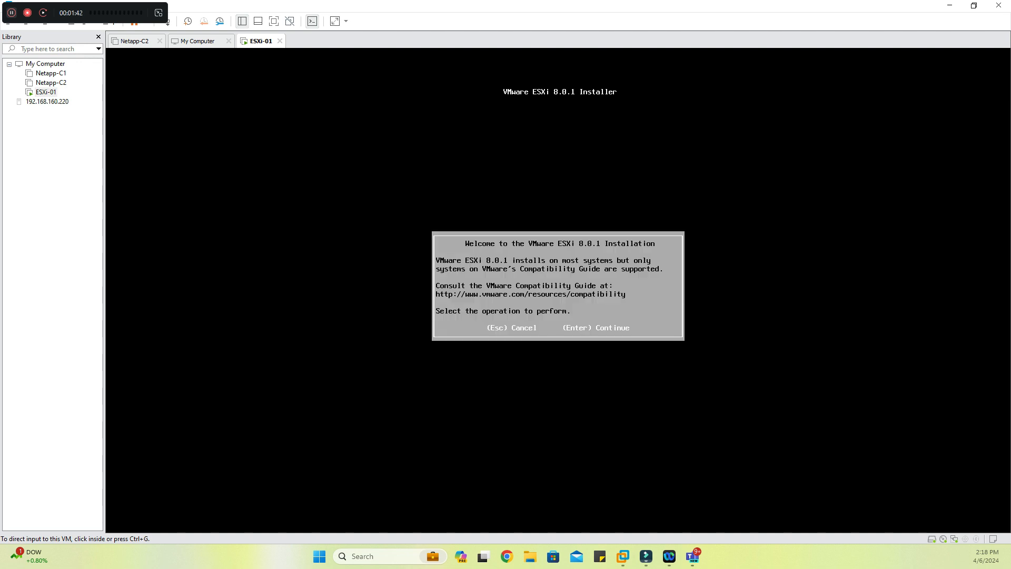
# Continue past the ESXi 8.0.1 installer's welcome screen and accept the end user license agreement
pyautogui.click(558, 290)
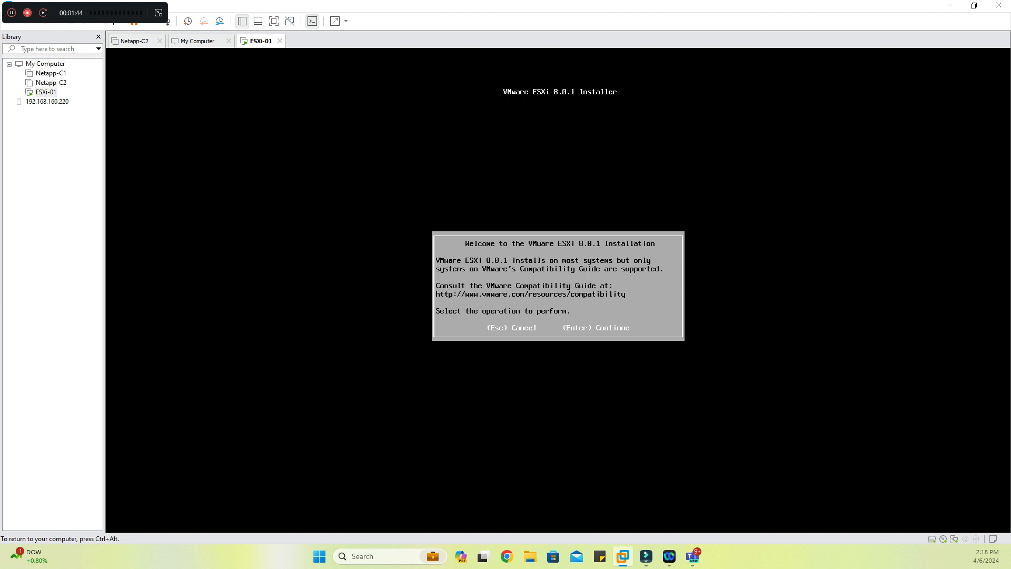
pyautogui.press('Return')
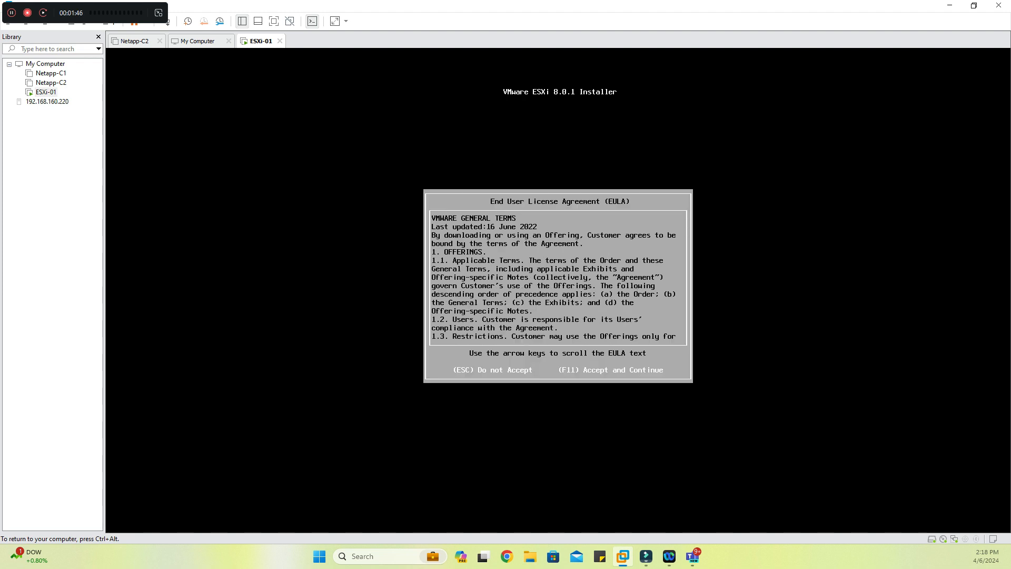
pyautogui.press('F11')
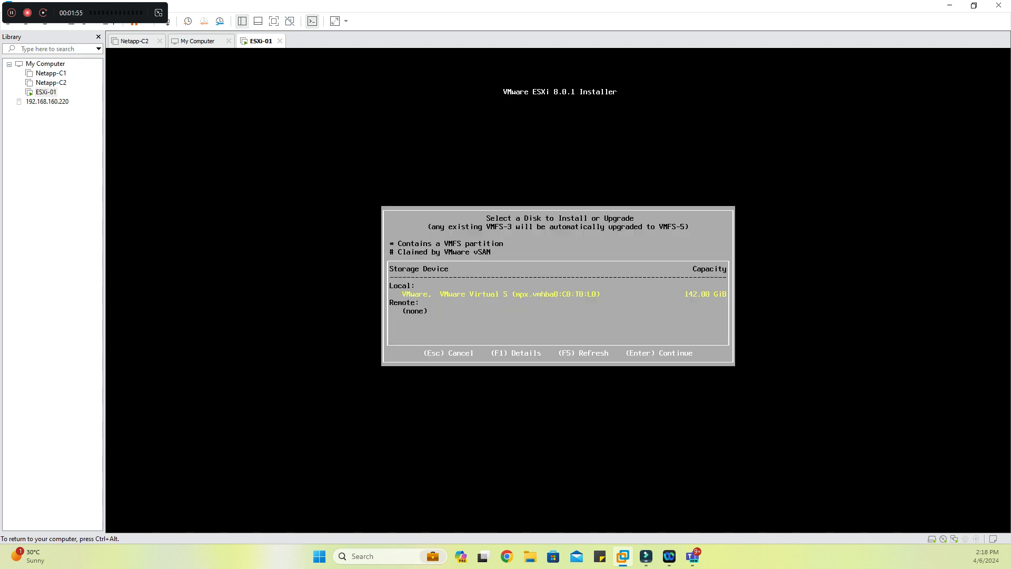
# Choose the local VMware virtual disk as the installation target and the US Default keyboard layout
pyautogui.press('Return')
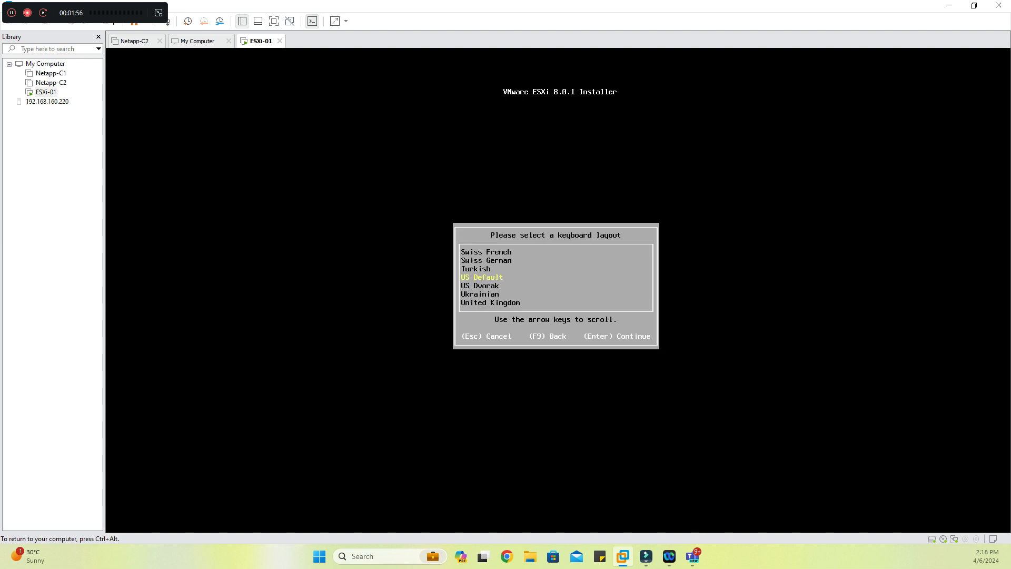
pyautogui.press('Return')
# Enter and confirm the root password, and start installing ESXi 8.0.1 on the selected disk
pyautogui.write('*********')
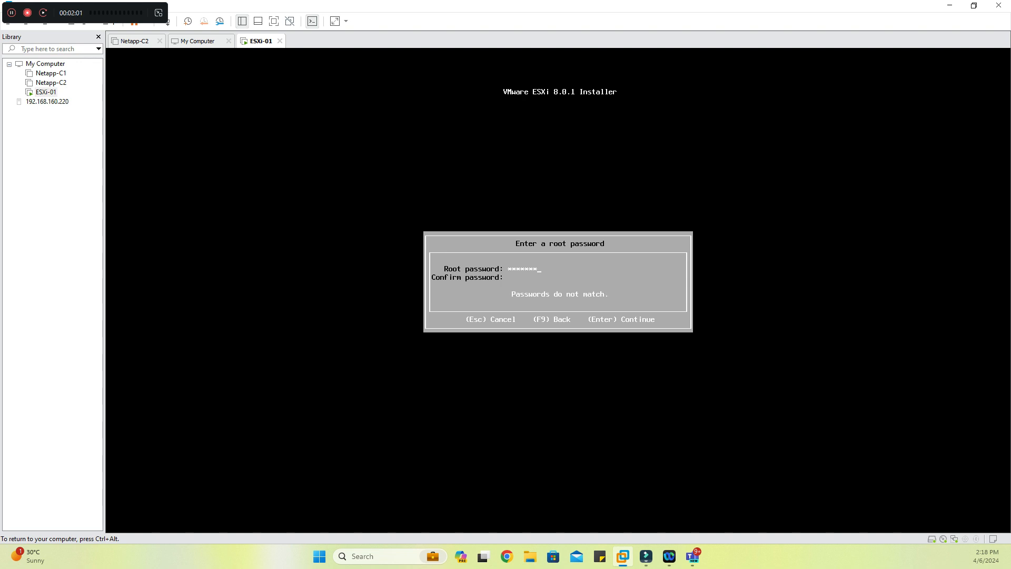
pyautogui.write('*************')
pyautogui.press('Return')
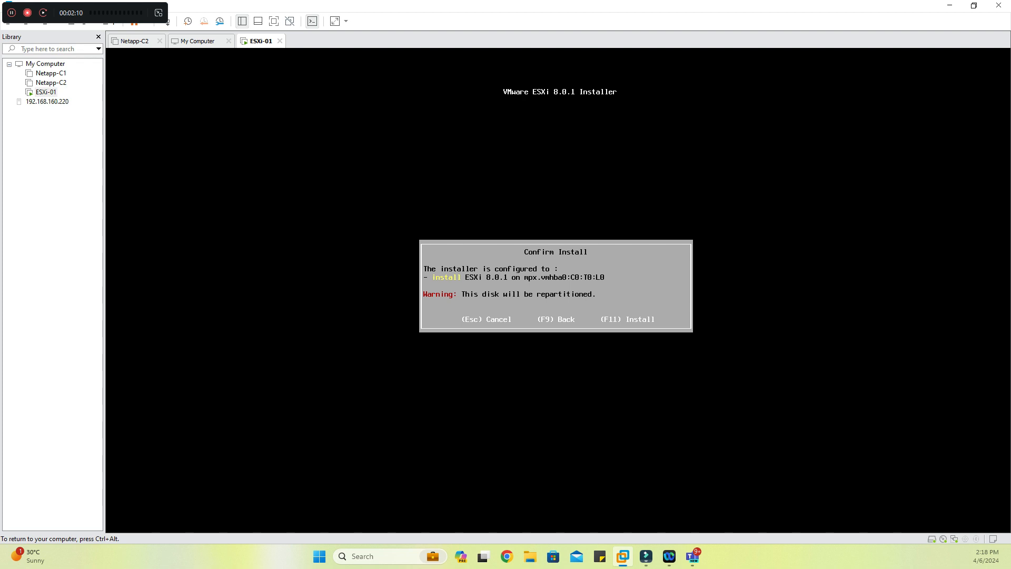
pyautogui.press('F11')
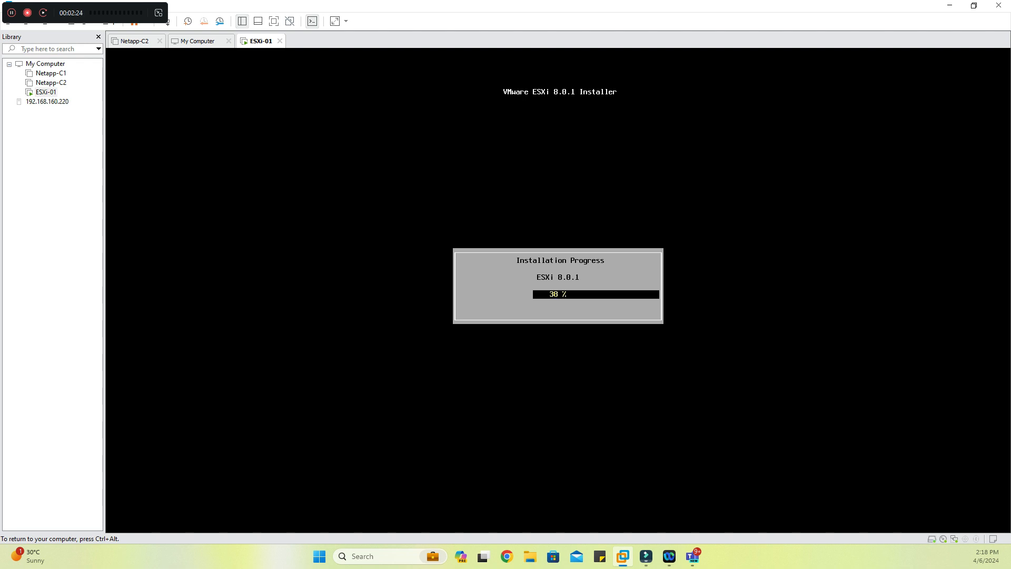
# Disconnect the CD/DVD drive of ESXi-01 in its settings and turn off connecting it at power on
pyautogui.hotkey('ctrl', 'alt')
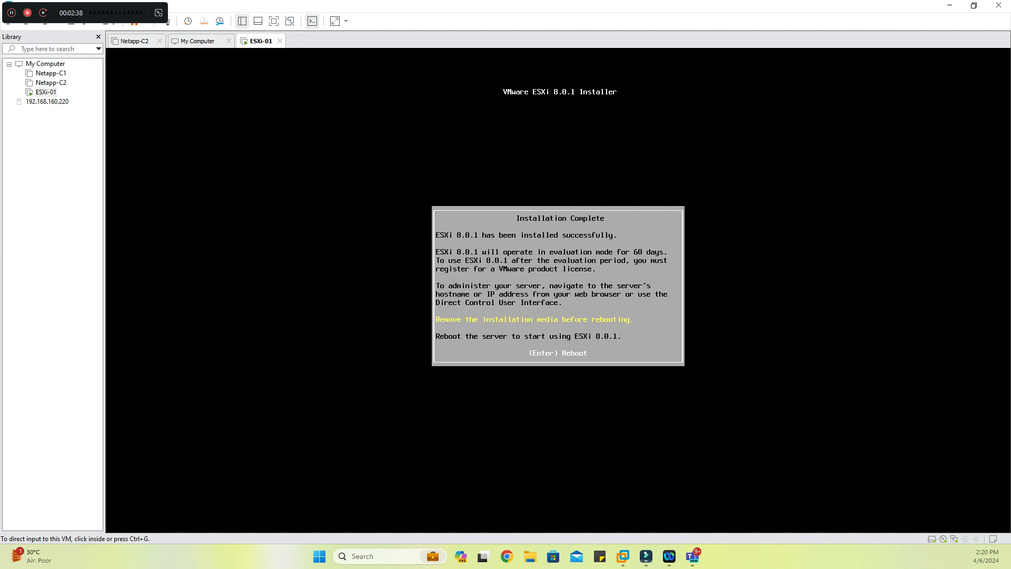
pyautogui.rightClick(50, 91)
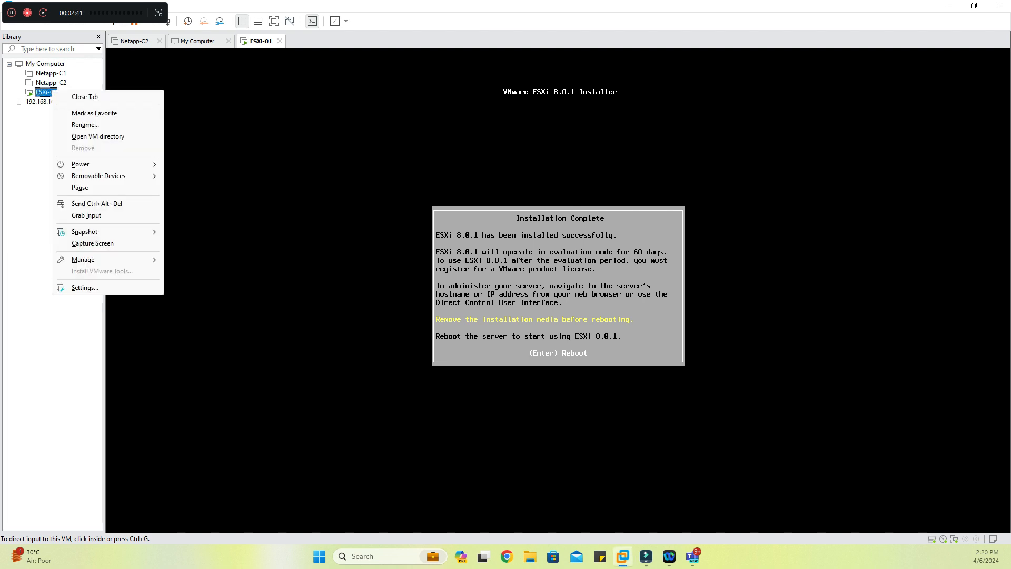
pyautogui.click(85, 288)
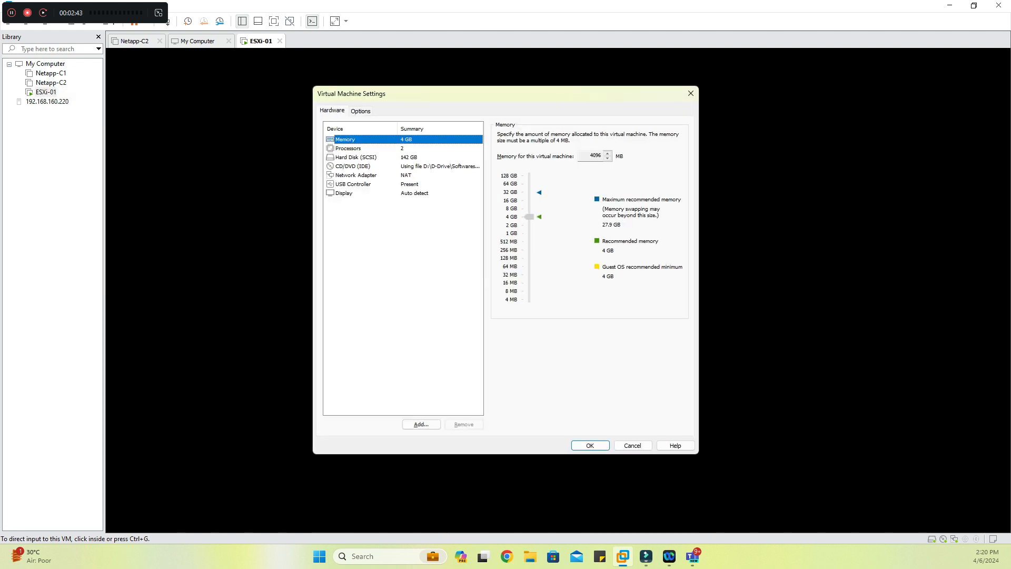
pyautogui.click(354, 166)
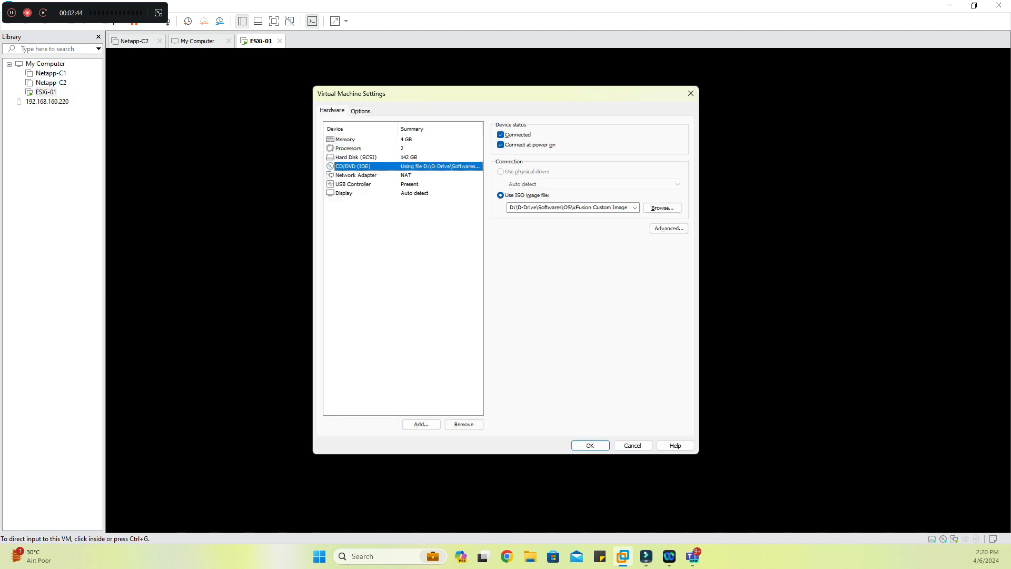
pyautogui.click(501, 135)
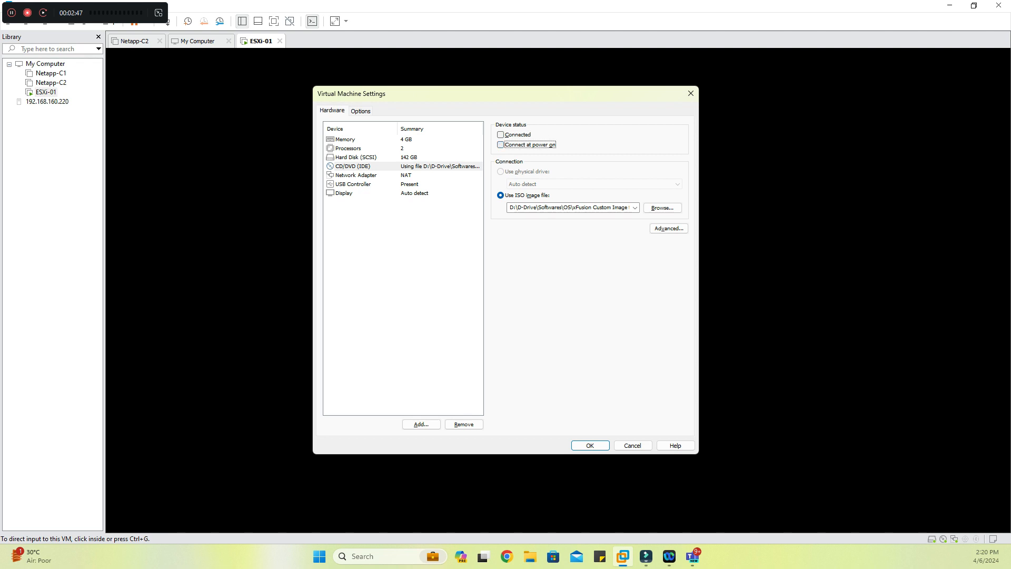
pyautogui.press('Return')
# Reboot the server from the ESXi installer and release input from the virtual machine
pyautogui.hotkey('ctrl', 'g')
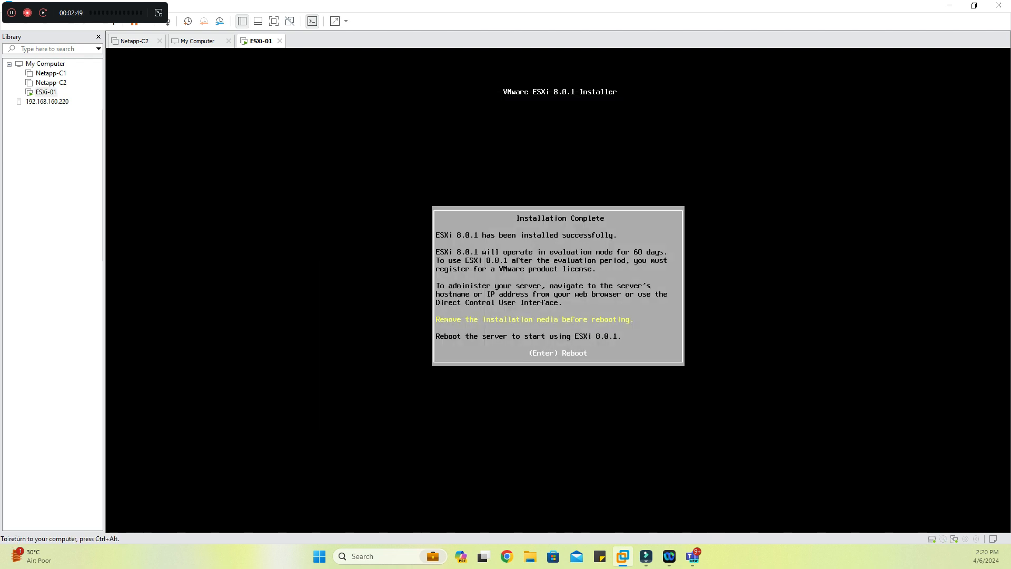
pyautogui.press('Return')
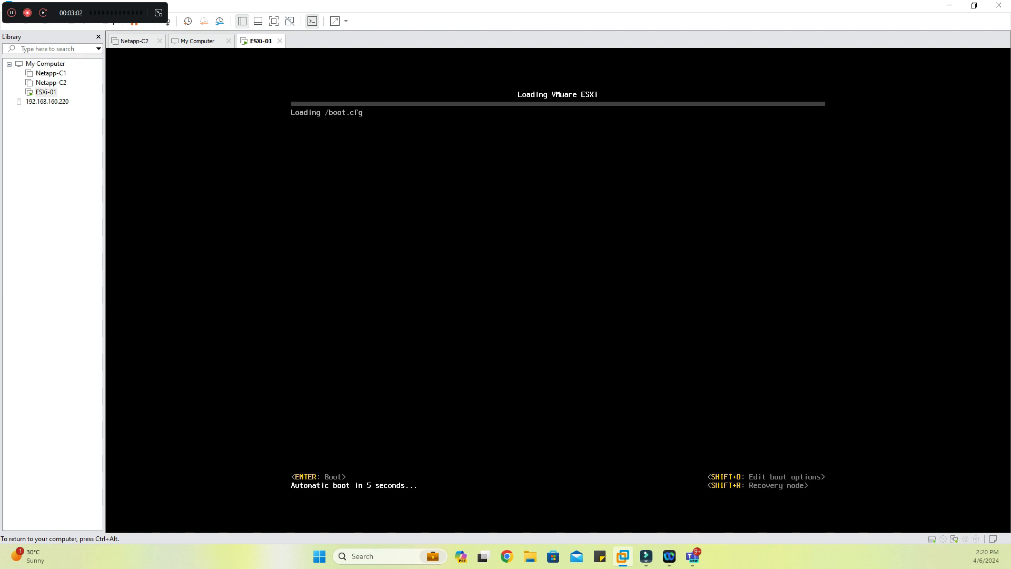
pyautogui.hotkey('ctrl', 'alt')
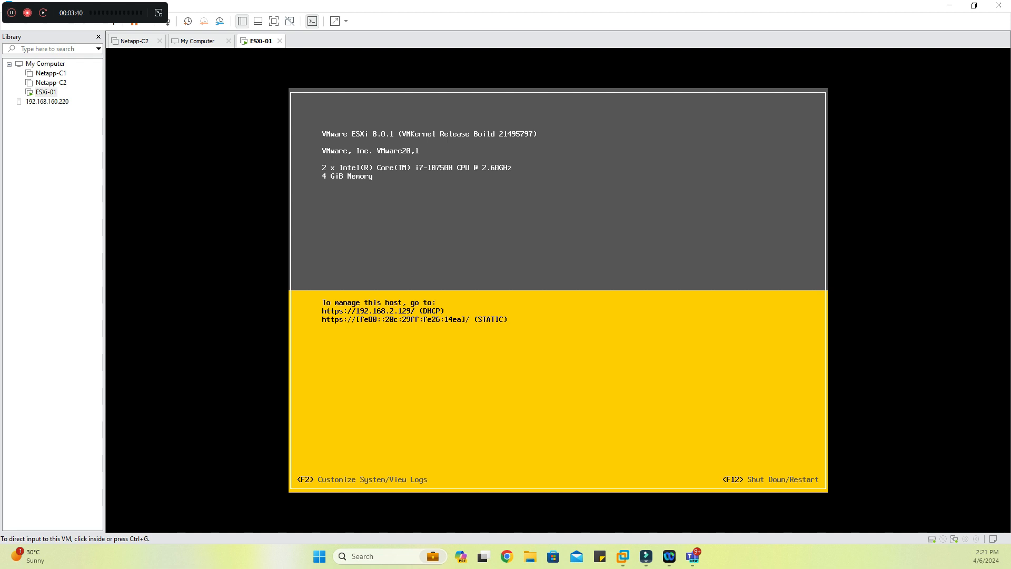
# Switch to Google Chrome and open a browser window
pyautogui.click(507, 556)
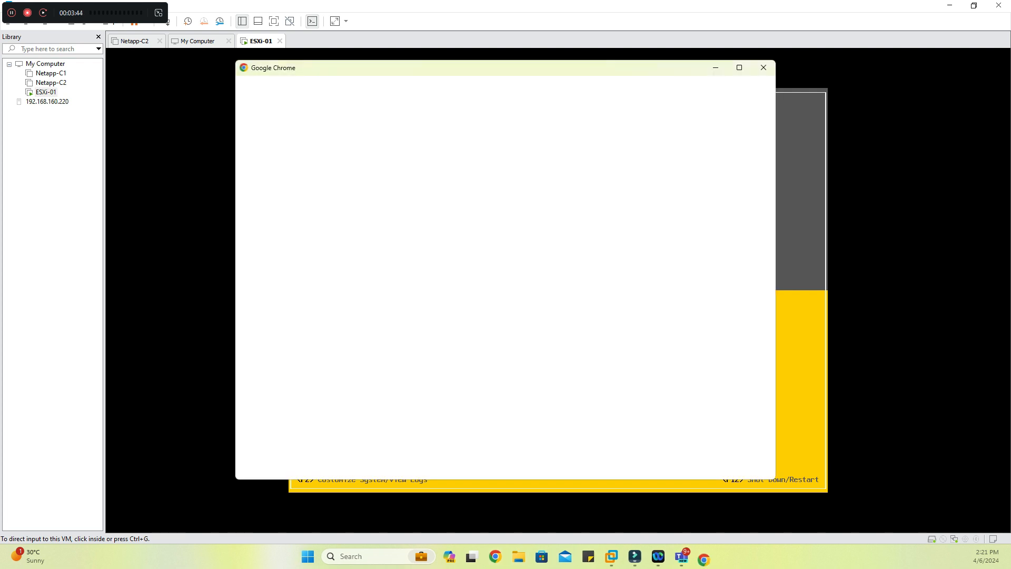
pyautogui.click(646, 250)
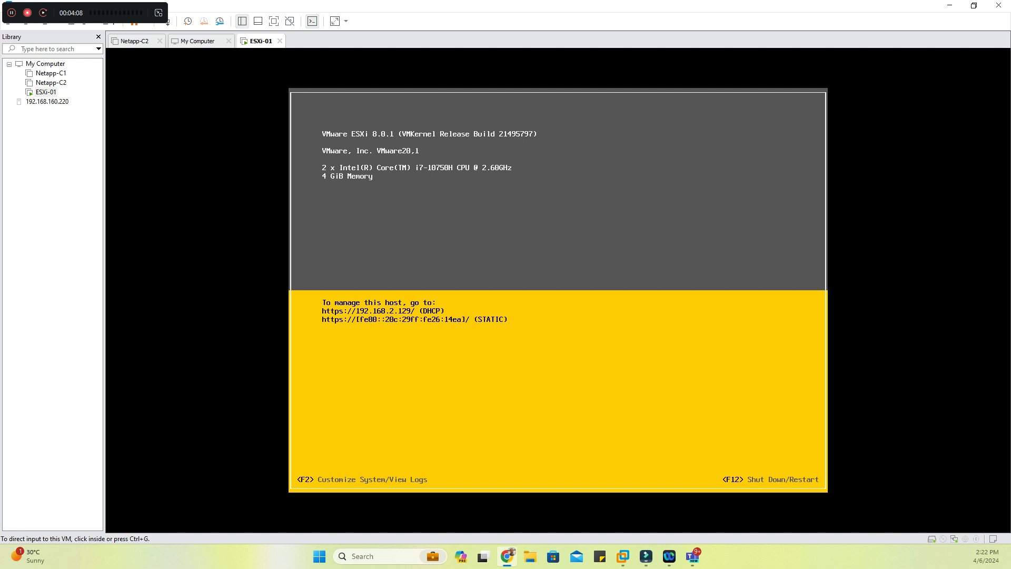
# Open the ESXi host's system customization, logging in as root with the root password
pyautogui.click(559, 290)
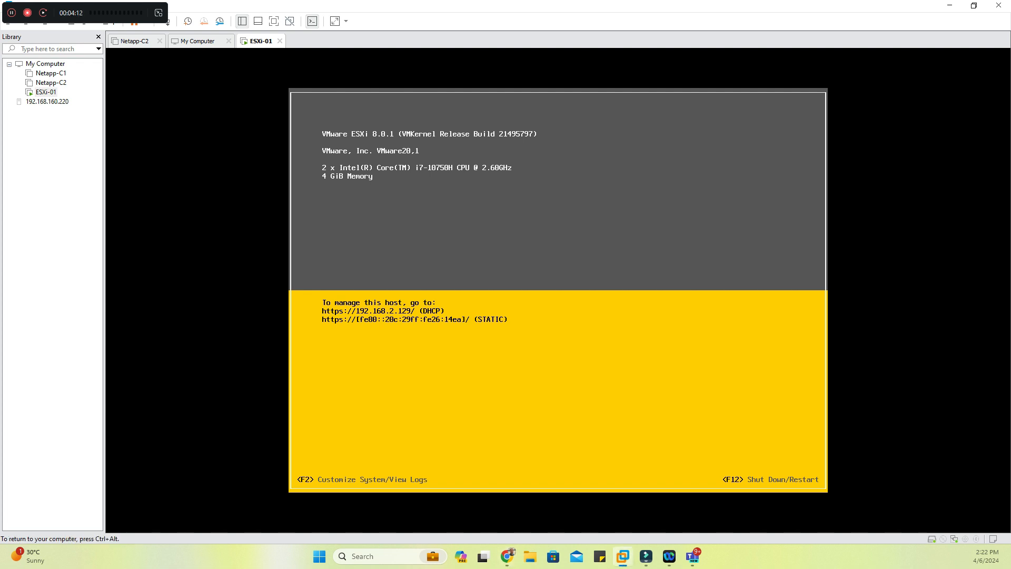
pyautogui.press('F2')
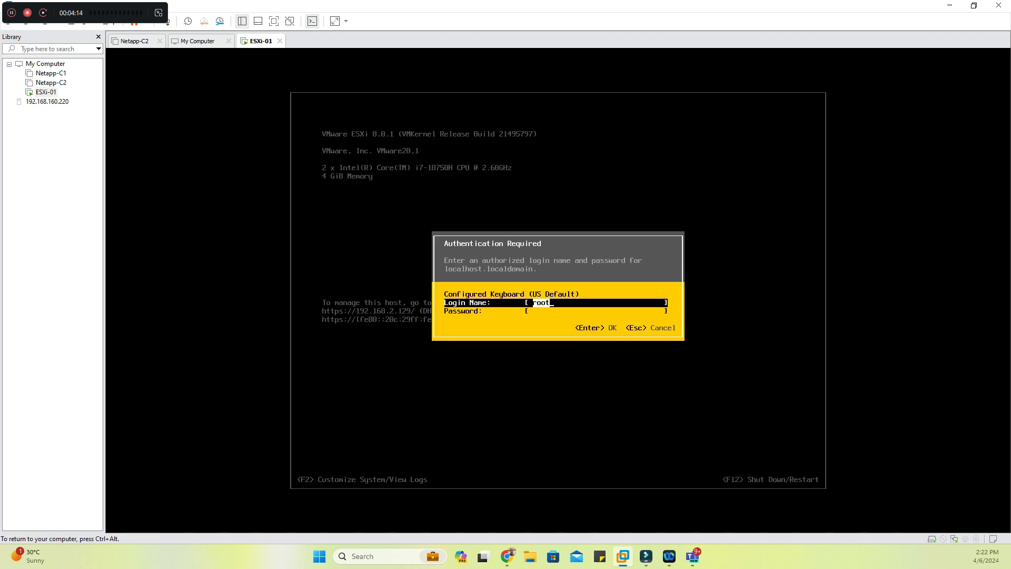
pyautogui.press('Tab')
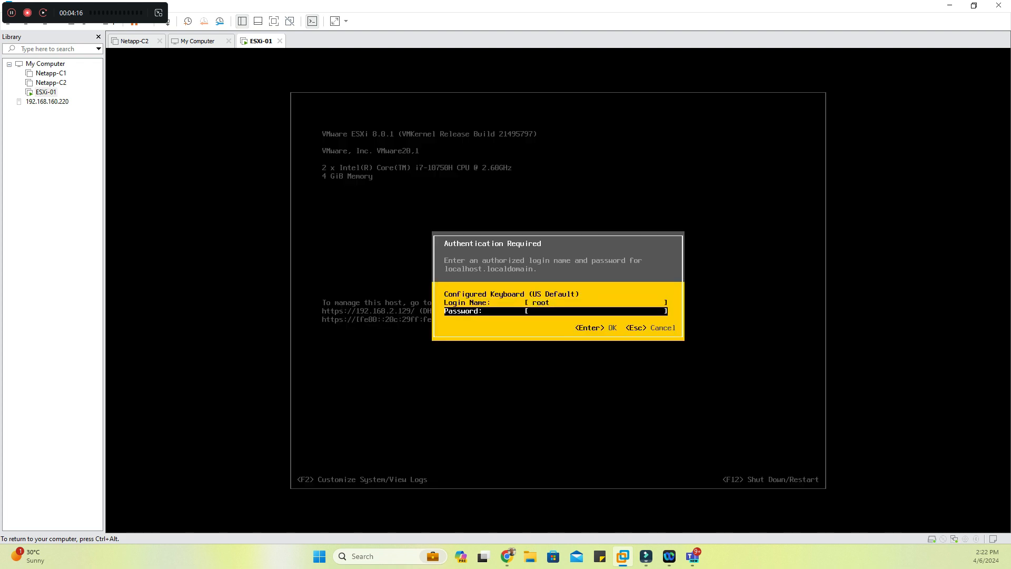
pyautogui.write('******')
pyautogui.press('Return')
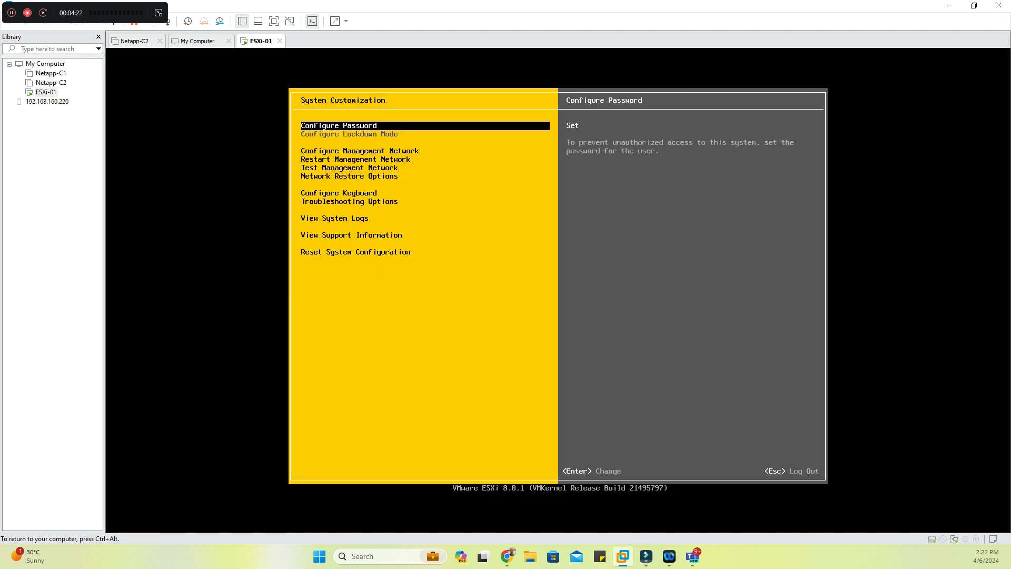
# Open the management network configuration and accept vmnic0 as the host's management network adapter
pyautogui.press('Down')
pyautogui.press('Down')
pyautogui.press('Down')
pyautogui.press('Up')
pyautogui.press('Up')
pyautogui.press('Return')
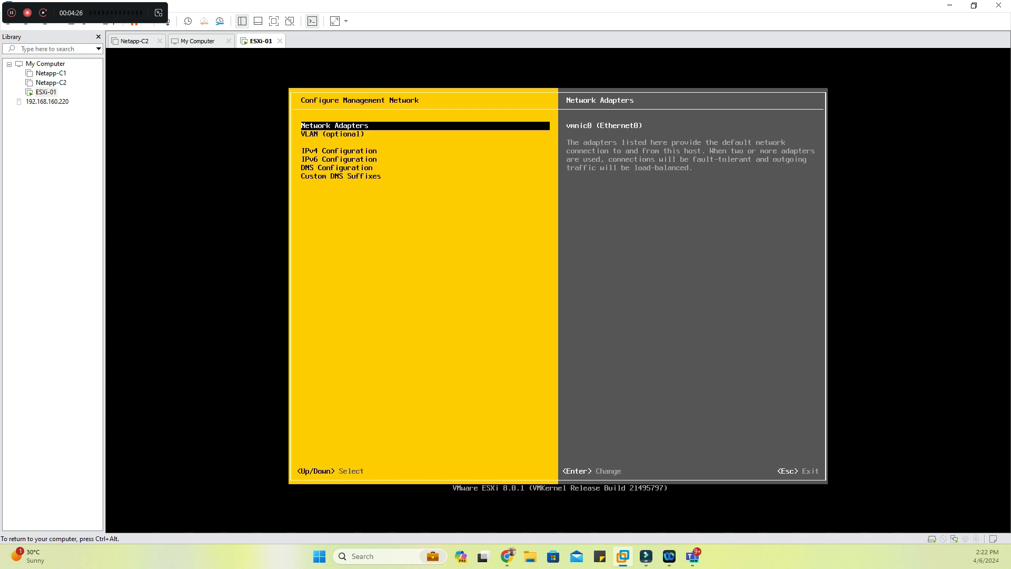
pyautogui.press('Return')
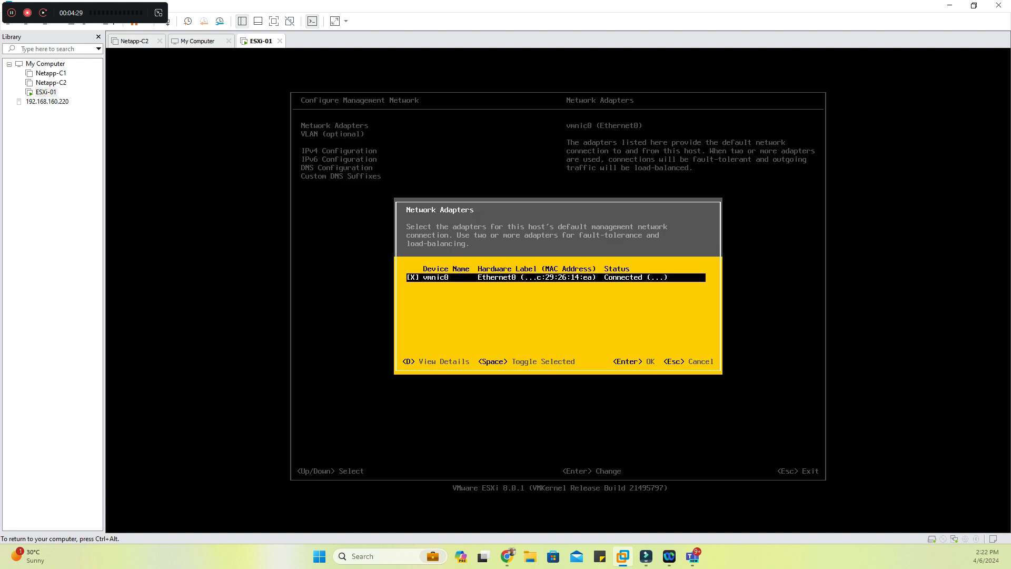
pyautogui.hotkey('ctrl', 'alt')
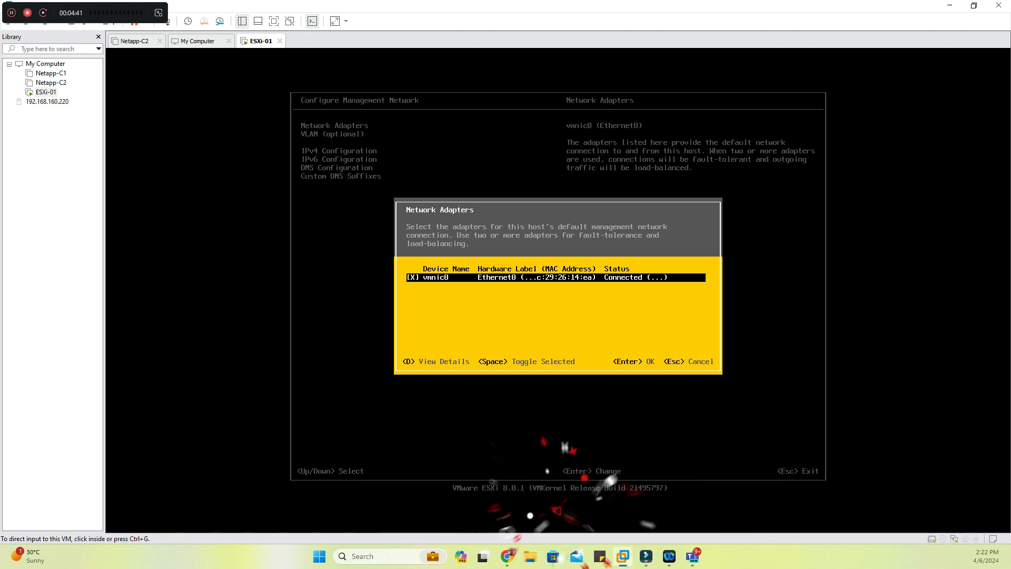
pyautogui.hotkey('ctrl', 'g')
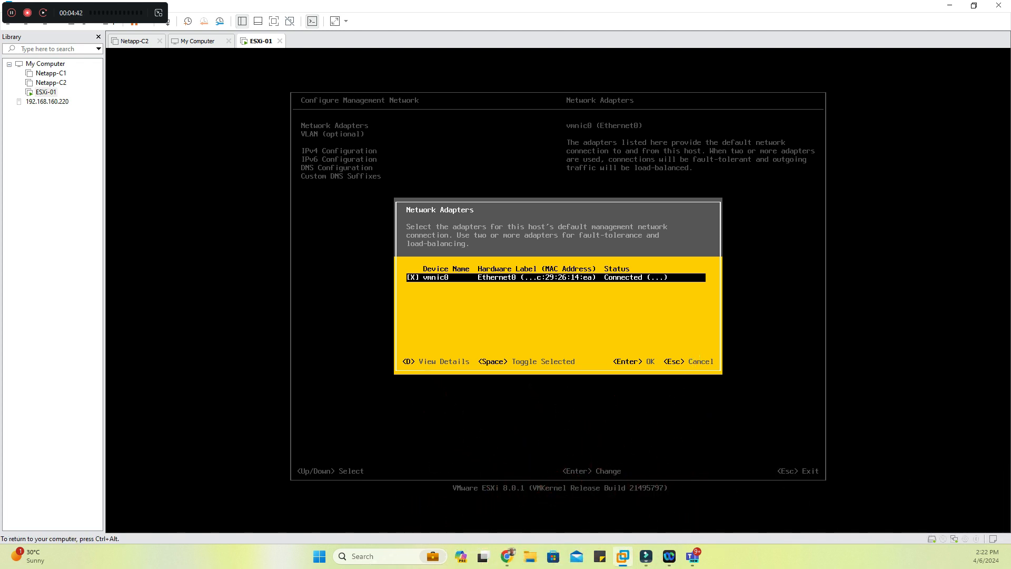
pyautogui.press('Return')
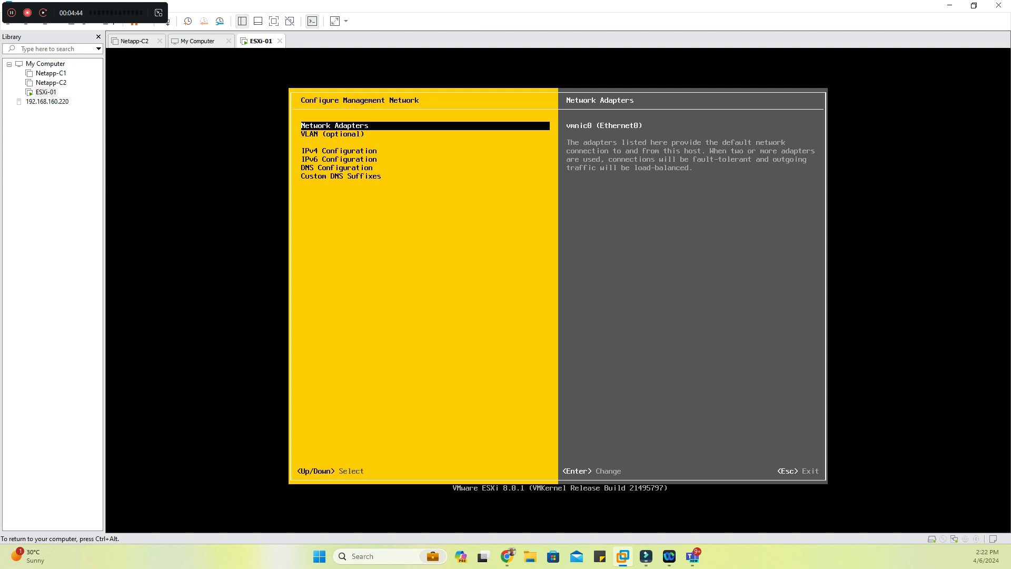
# Switch the IPv4 configuration of the management network to a static address and network configuration
pyautogui.press('Down')
pyautogui.press('Down')
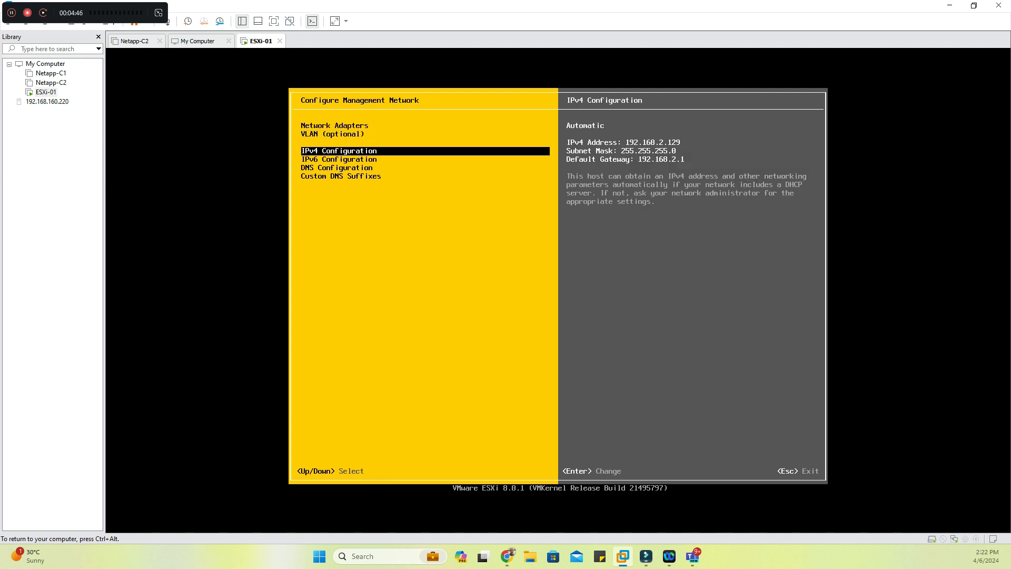
pyautogui.press('Return')
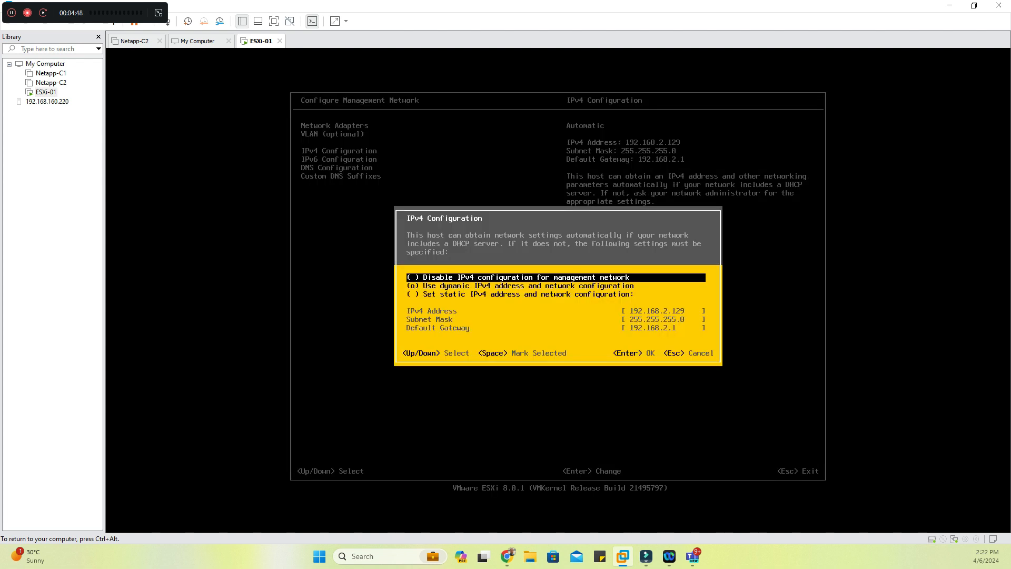
pyautogui.press('Down')
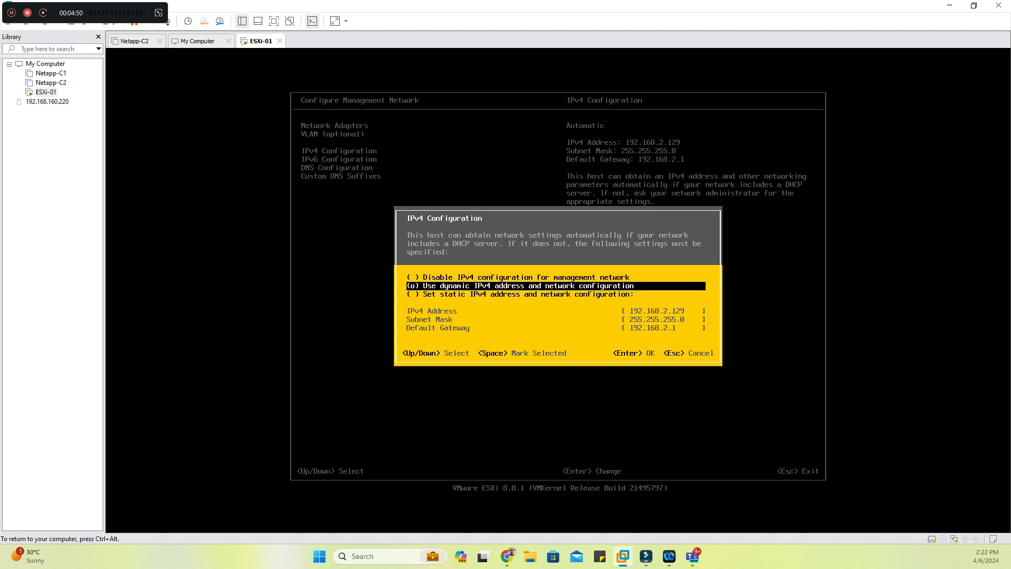
pyautogui.press('Down')
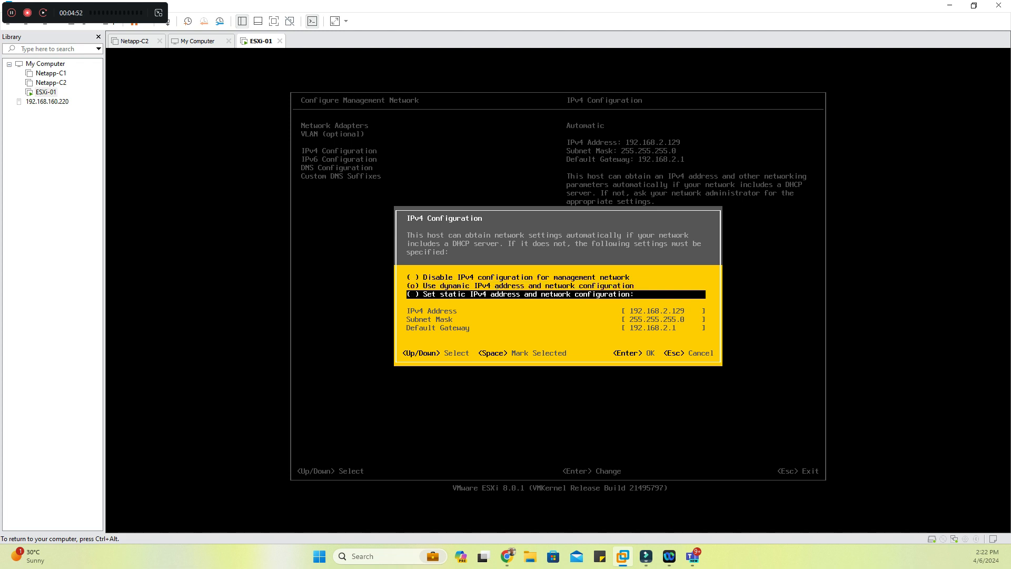
pyautogui.press('space')
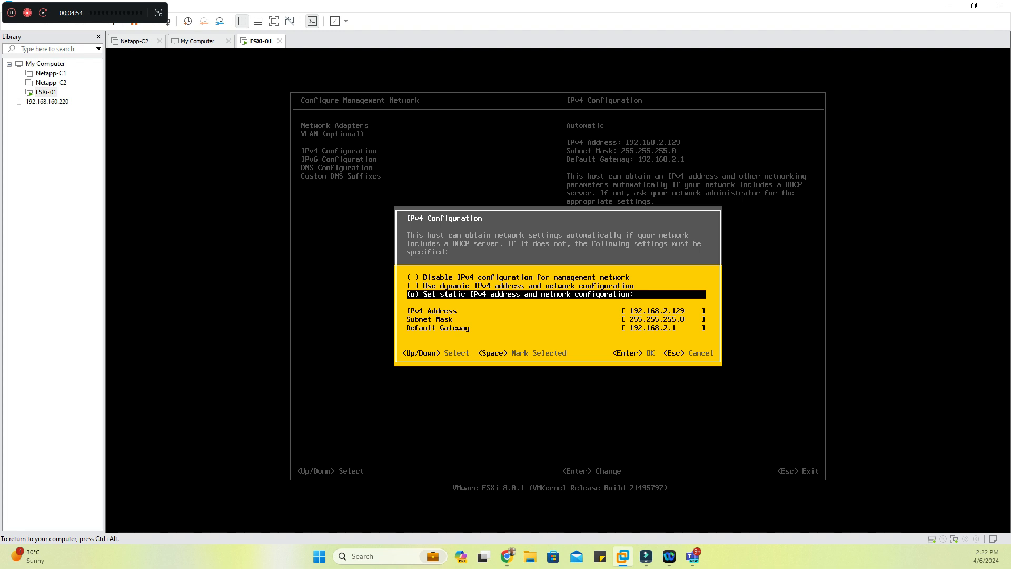
pyautogui.press('Return')
# Disable IPv6 in the management network's IPv6 configuration
pyautogui.press('Down')
pyautogui.press('Down')
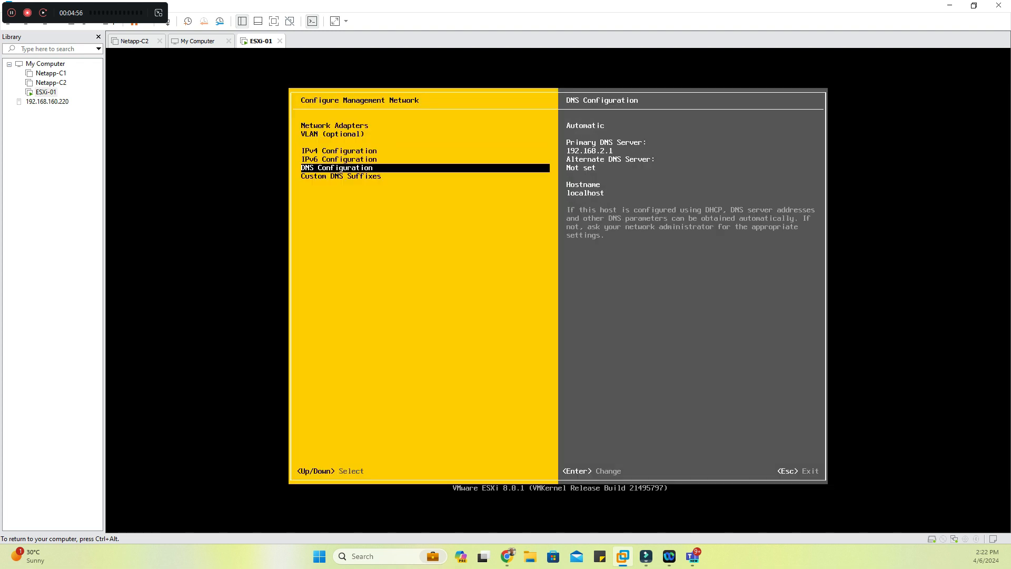
pyautogui.press('Up')
pyautogui.press('Return')
pyautogui.press('Down')
pyautogui.press('Down')
pyautogui.press('Down')
pyautogui.press('Up')
pyautogui.press('Up')
pyautogui.press('Up')
pyautogui.press('space')
# Switch the DNS configuration to manually specified DNS server addresses and hostname
pyautogui.press('Down')
pyautogui.press('Down')
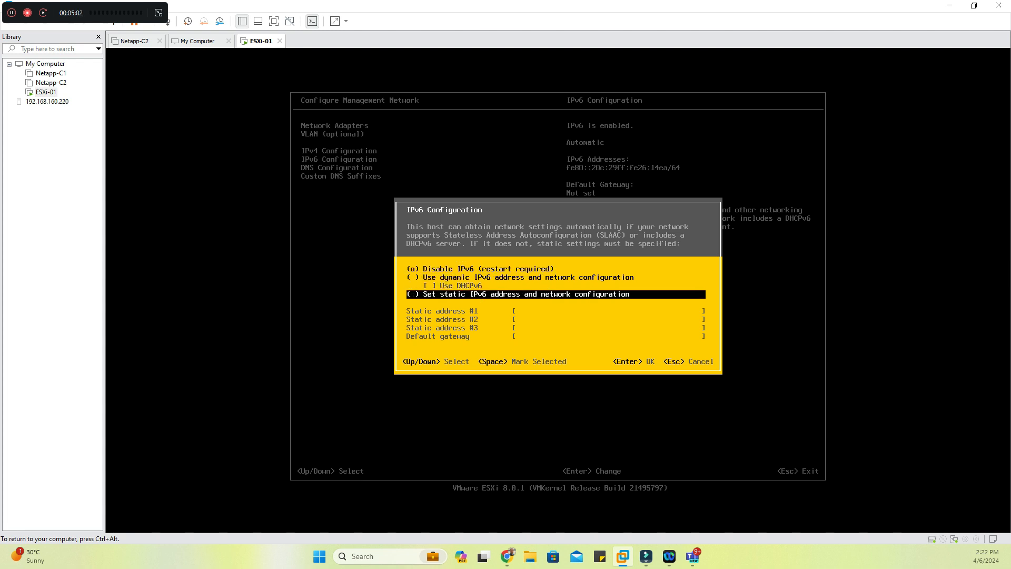
pyautogui.press('Return')
pyautogui.press('Down')
pyautogui.press('Down')
pyautogui.press('Up')
pyautogui.press('Down')
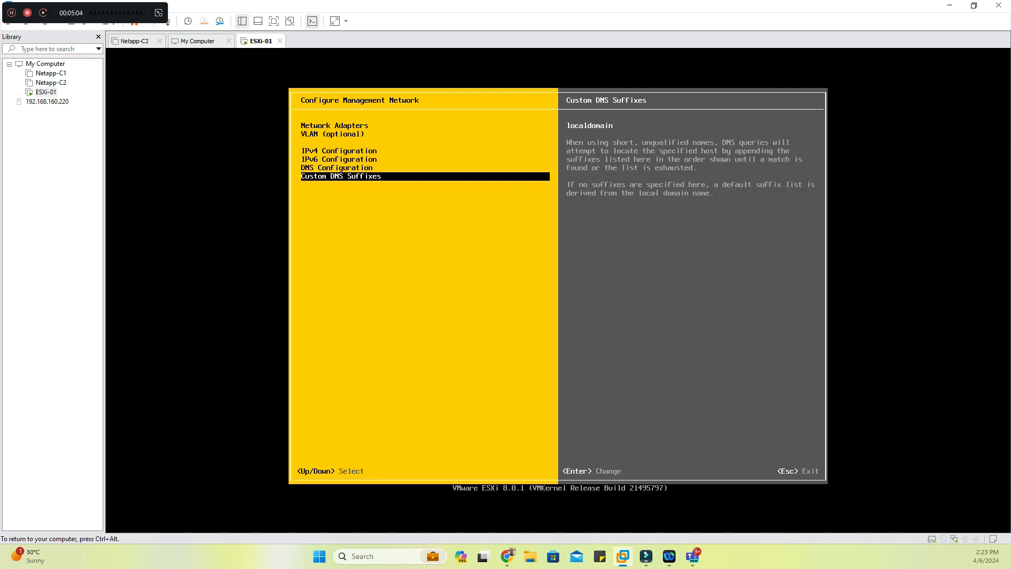
pyautogui.press('Up')
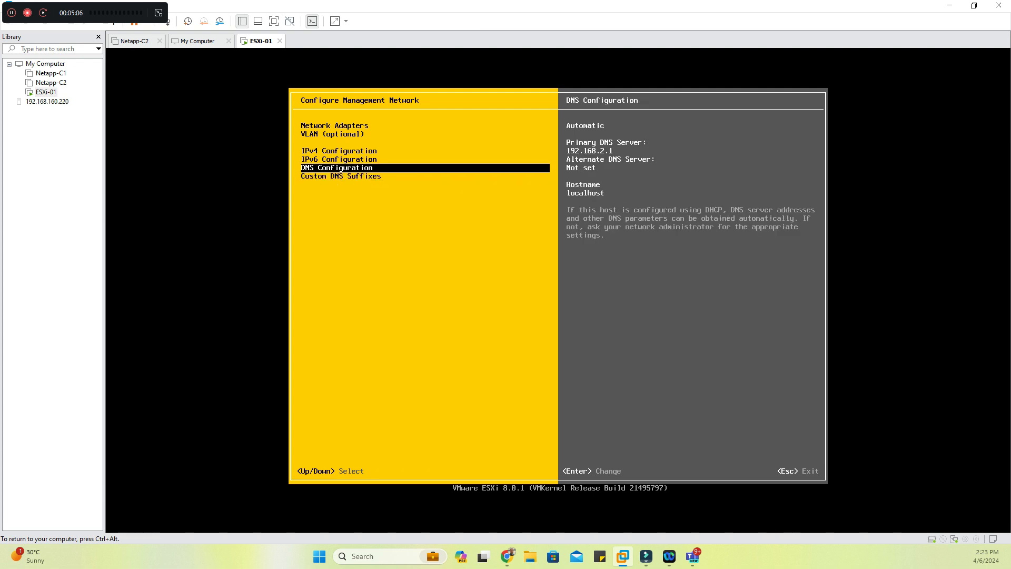
pyautogui.press('Return')
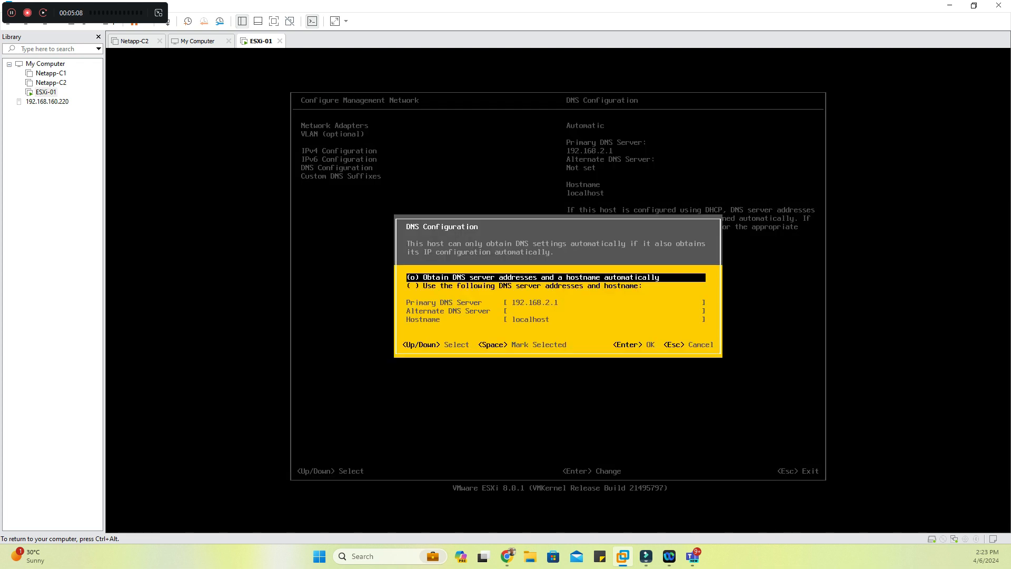
pyautogui.press('Down')
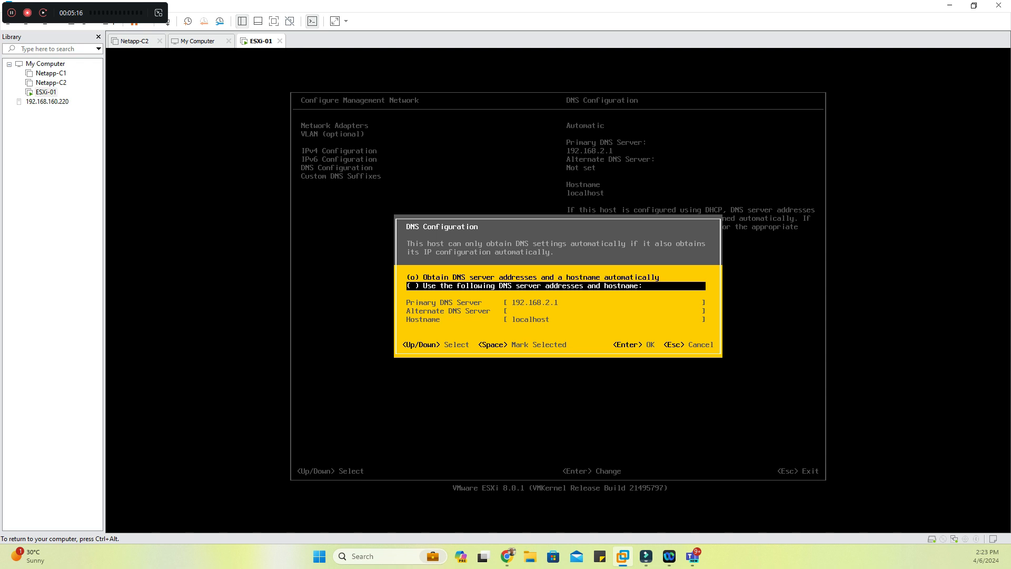
pyautogui.press('space')
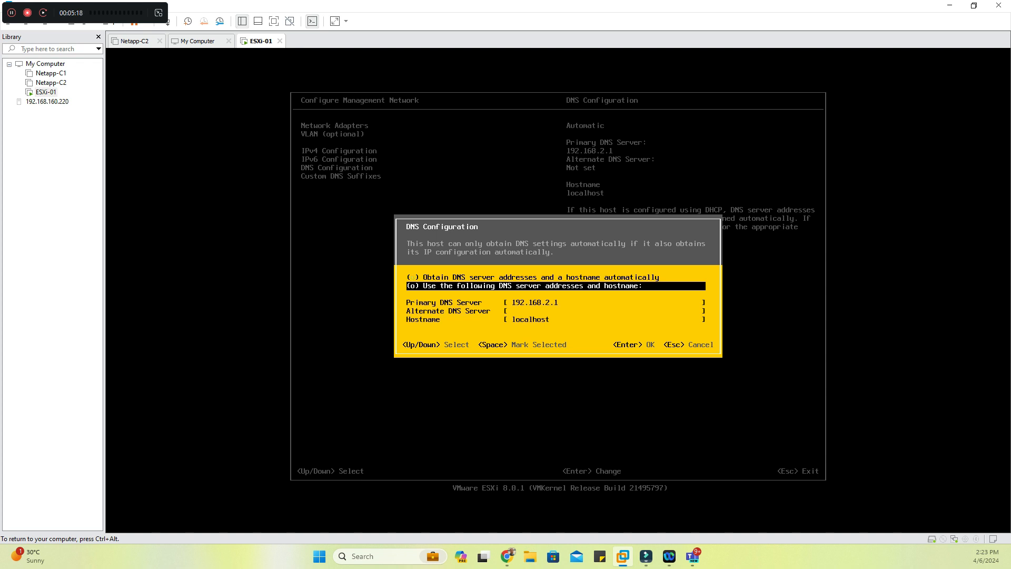
# Replace the hostname in the DNS configuration with ESXi-01 and accept the settings
pyautogui.press('Down')
pyautogui.press('Down')
pyautogui.press('Down')
pyautogui.press('BackSpace')
pyautogui.press('BackSpace')
pyautogui.press('BackSpace')
pyautogui.press('BackSpace')
pyautogui.press('BackSpace')
pyautogui.press('BackSpace')
pyautogui.press('BackSpace')
pyautogui.press('BackSpace')
pyautogui.press('BackSpace')
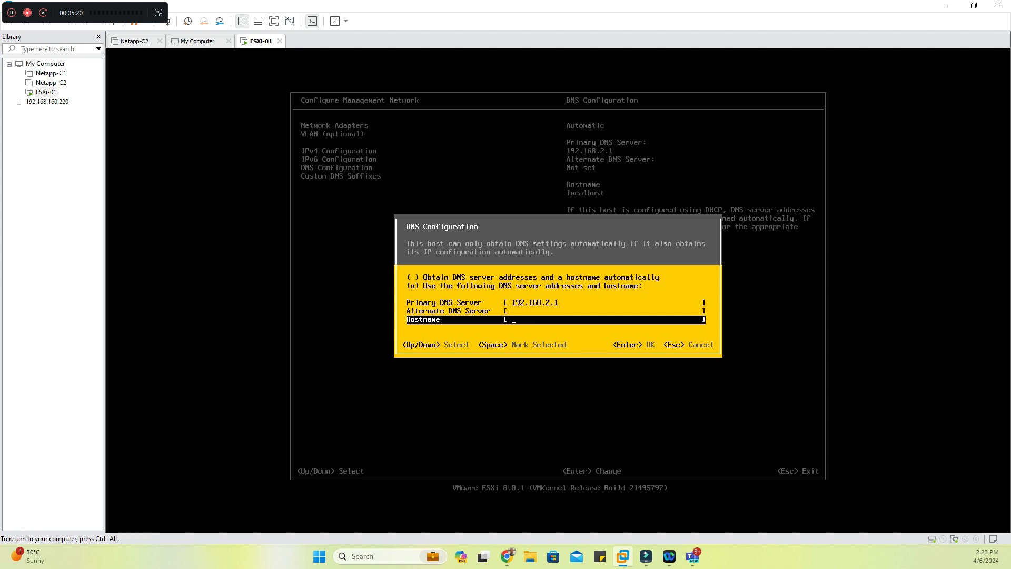
pyautogui.write('ESXi-01')
pyautogui.press('Return')
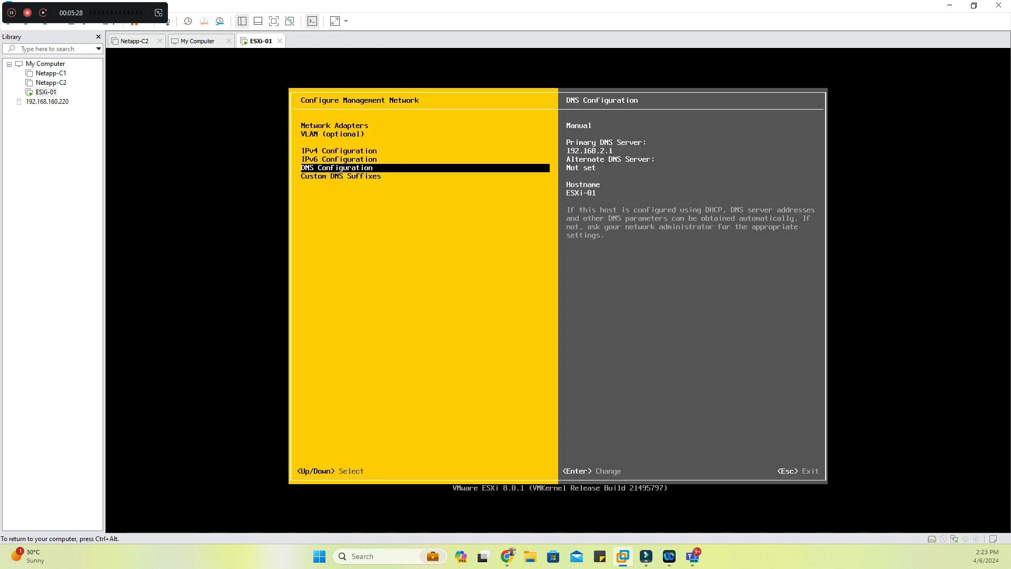
# Apply the management network changes with a host reboot and release input from the virtual machine
pyautogui.press('Escape')
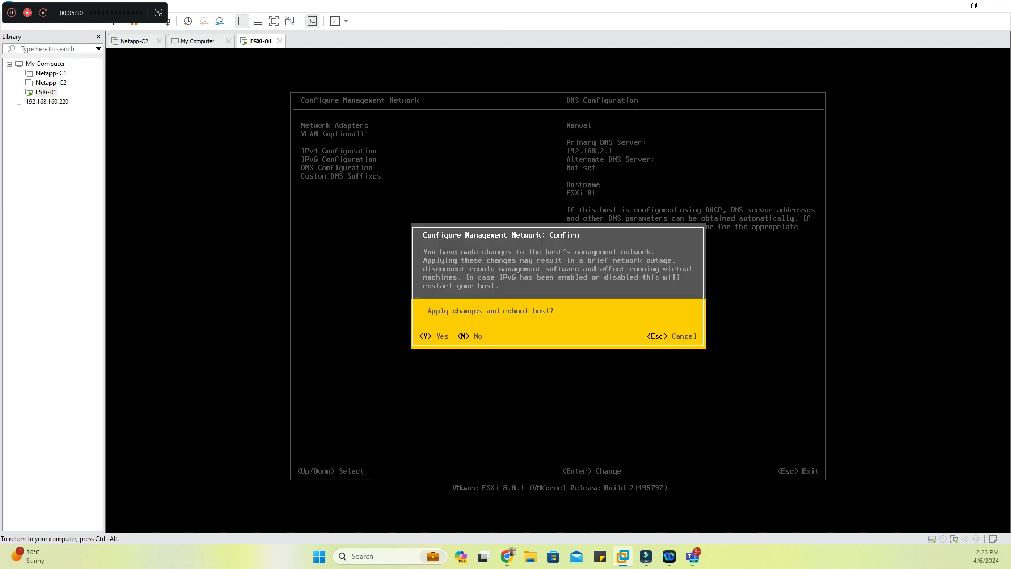
pyautogui.press('Escape')
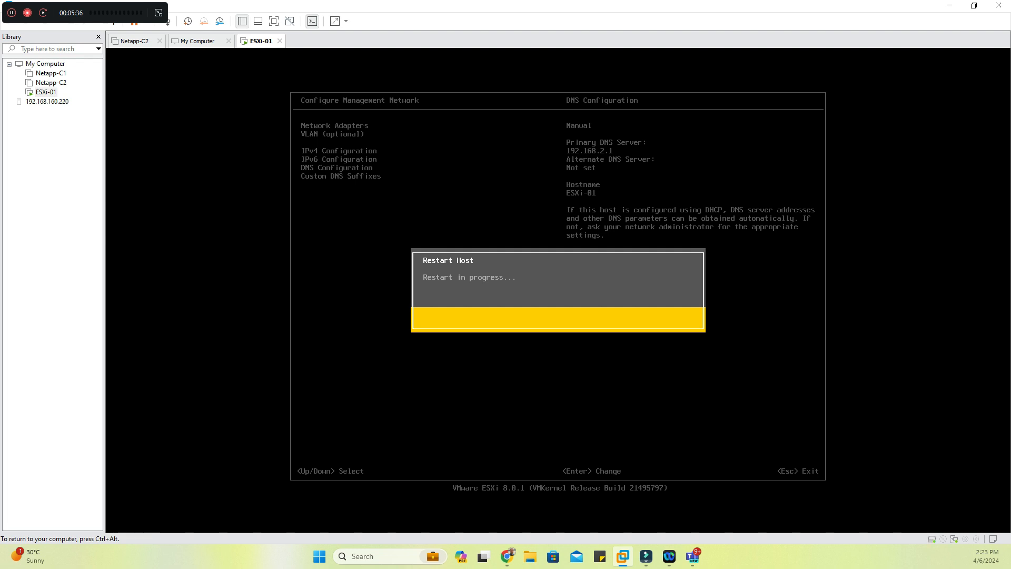
pyautogui.hotkey('ctrl', 'alt')
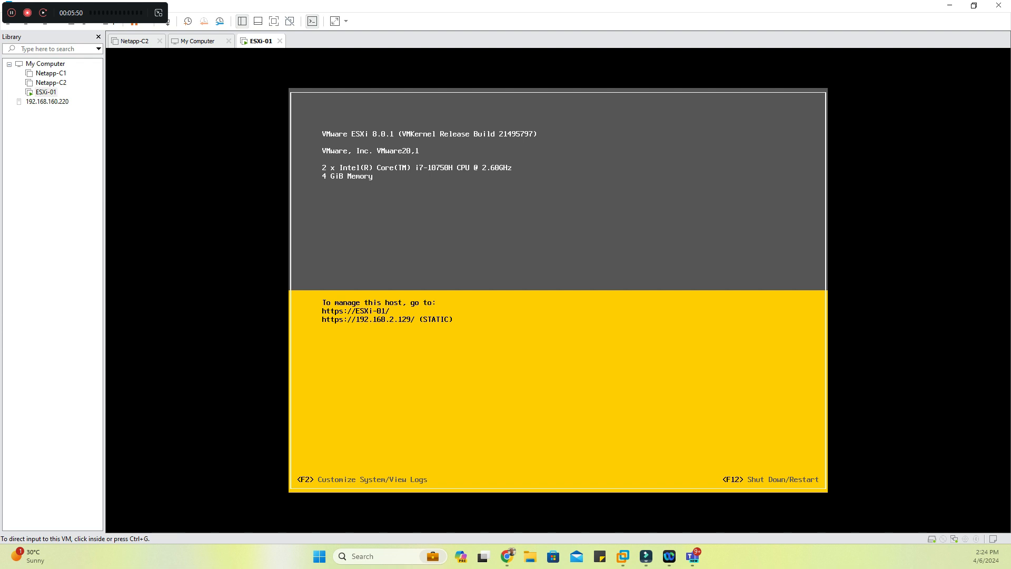
pyautogui.click(507, 557)
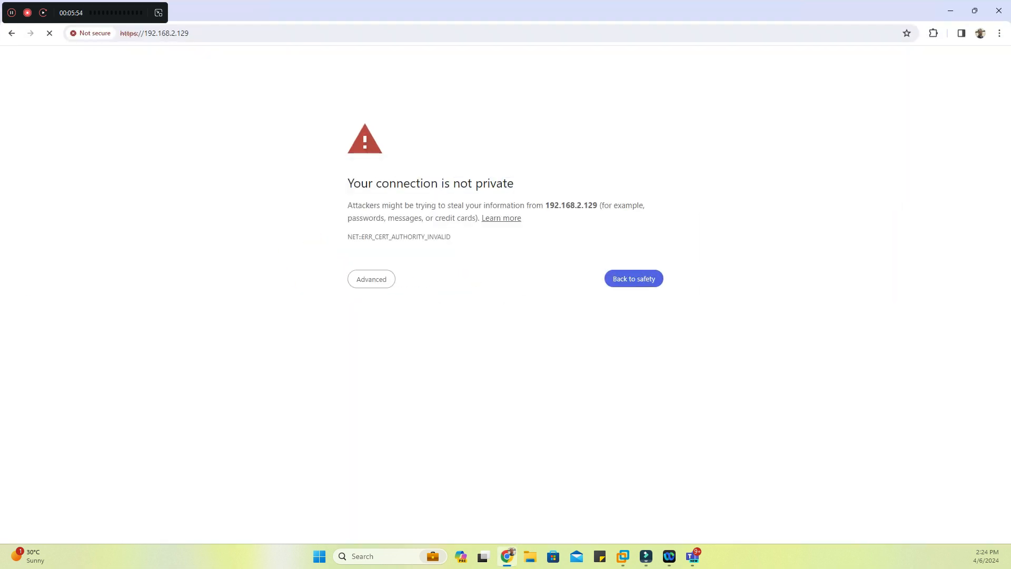
pyautogui.click(371, 280)
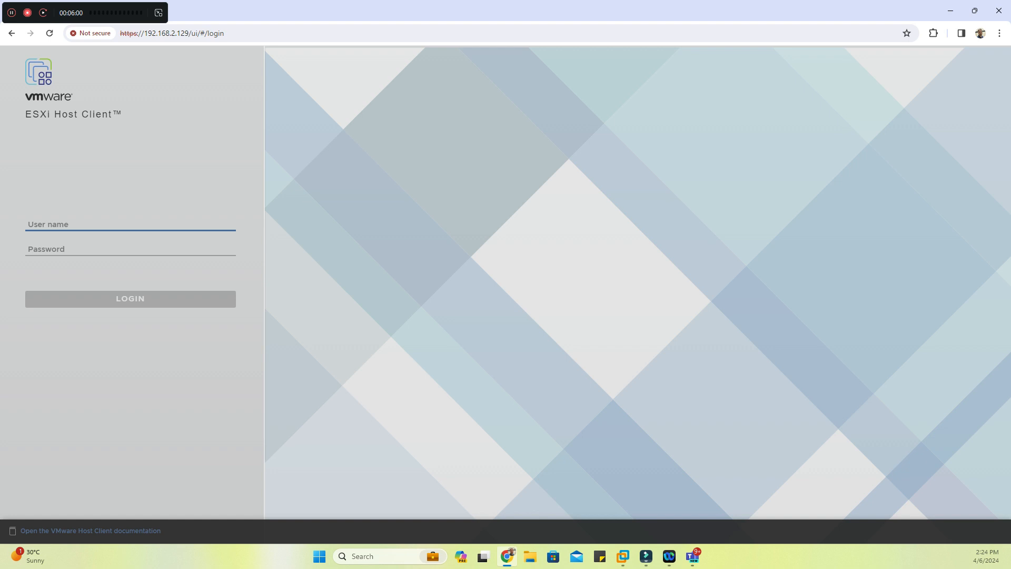
pyautogui.write('root')
pyautogui.press('Tab')
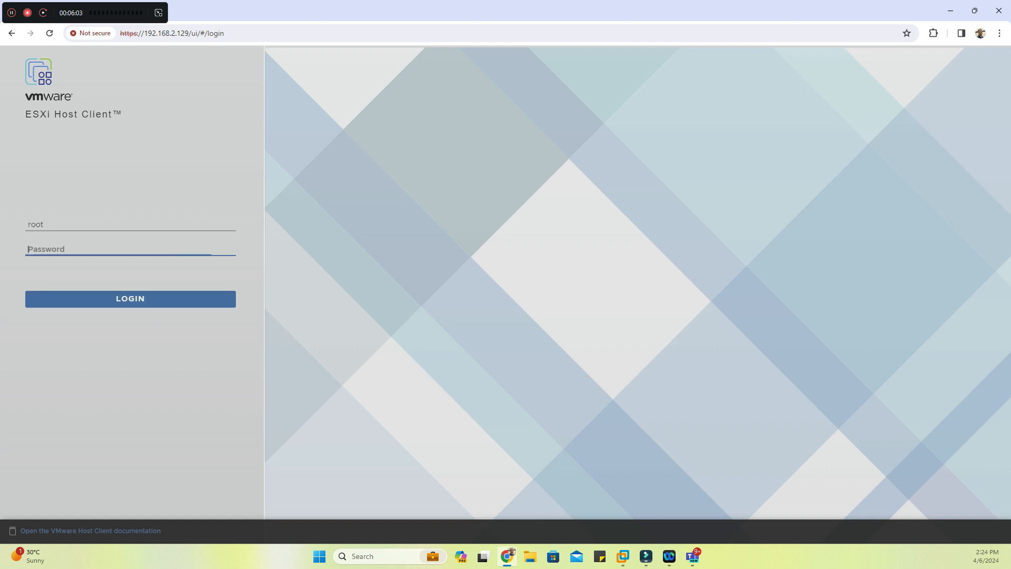
pyautogui.write('•••••••')
pyautogui.press('Return')
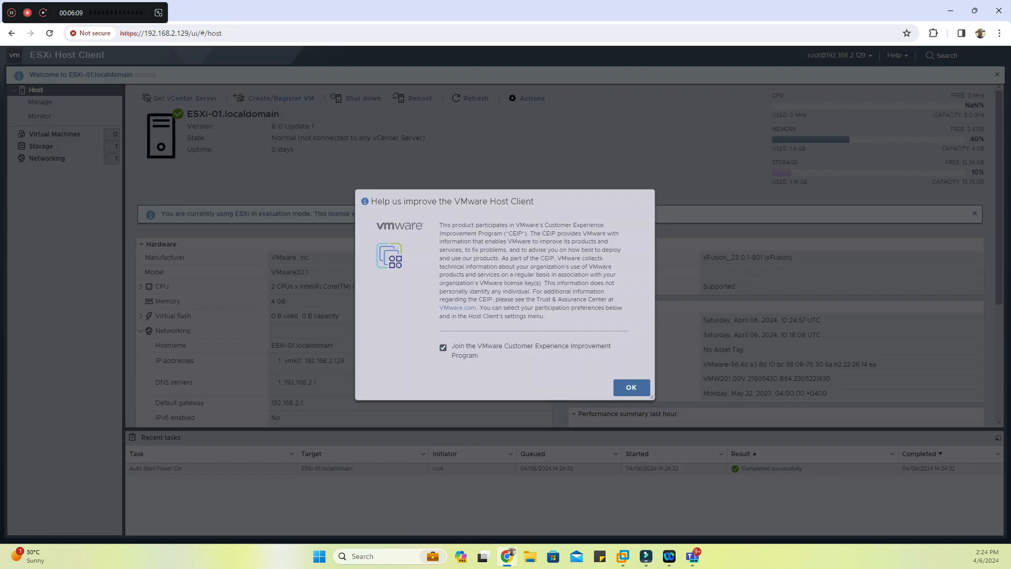
# Opt out of the VMware Customer Experience Improvement Program and accept the choice
pyautogui.click(443, 347)
pyautogui.click(631, 387)
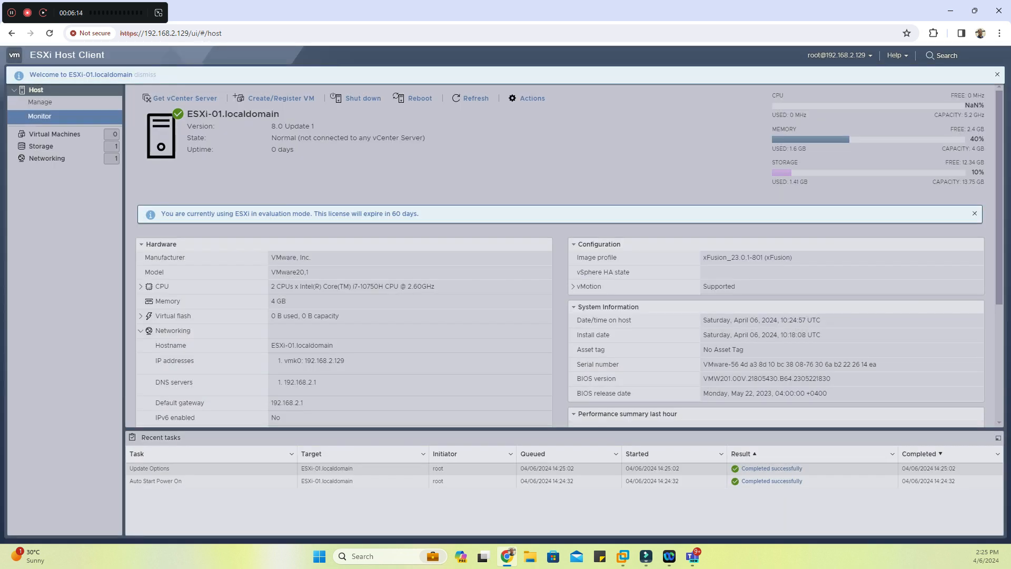
# Examine the host's virtual machines and its networking: physical NICs, virtual switches and port groups
pyautogui.click(54, 133)
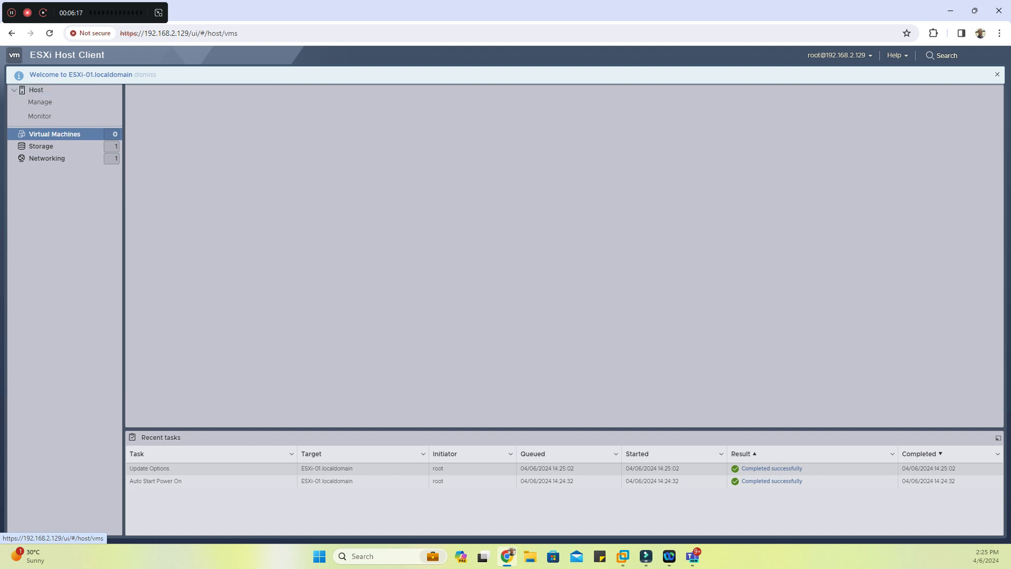
pyautogui.click(47, 159)
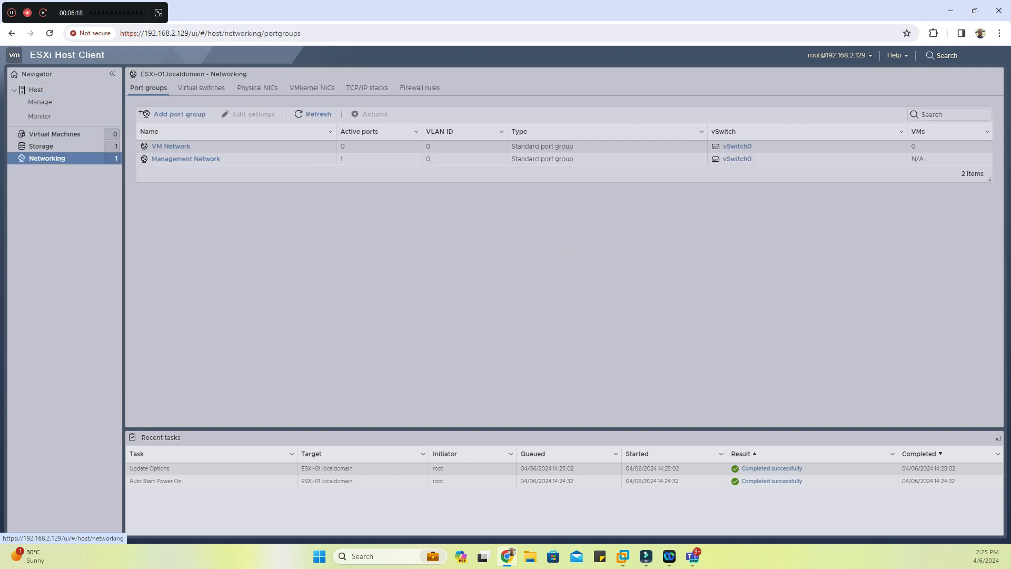
pyautogui.click(257, 87)
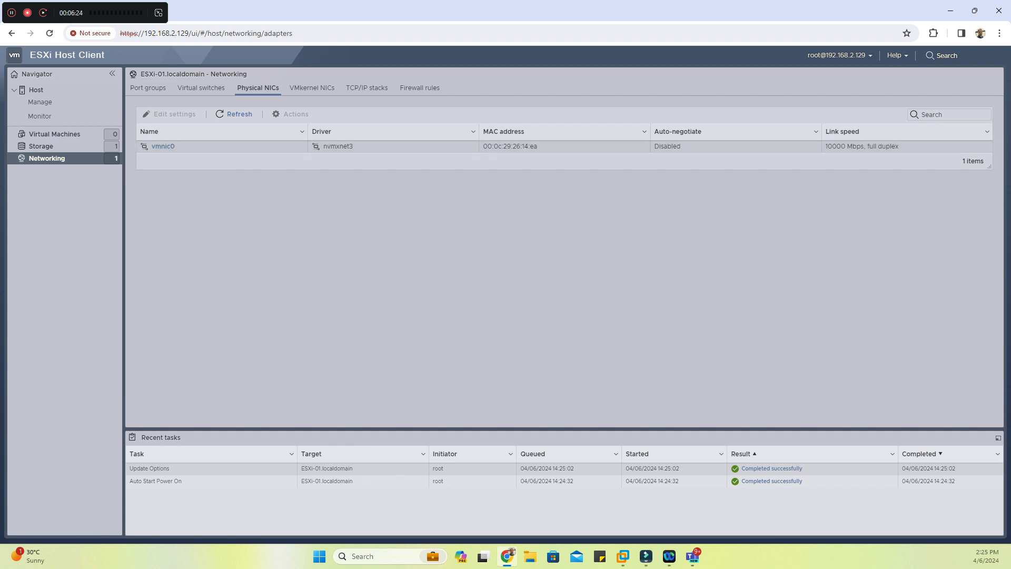
pyautogui.click(202, 88)
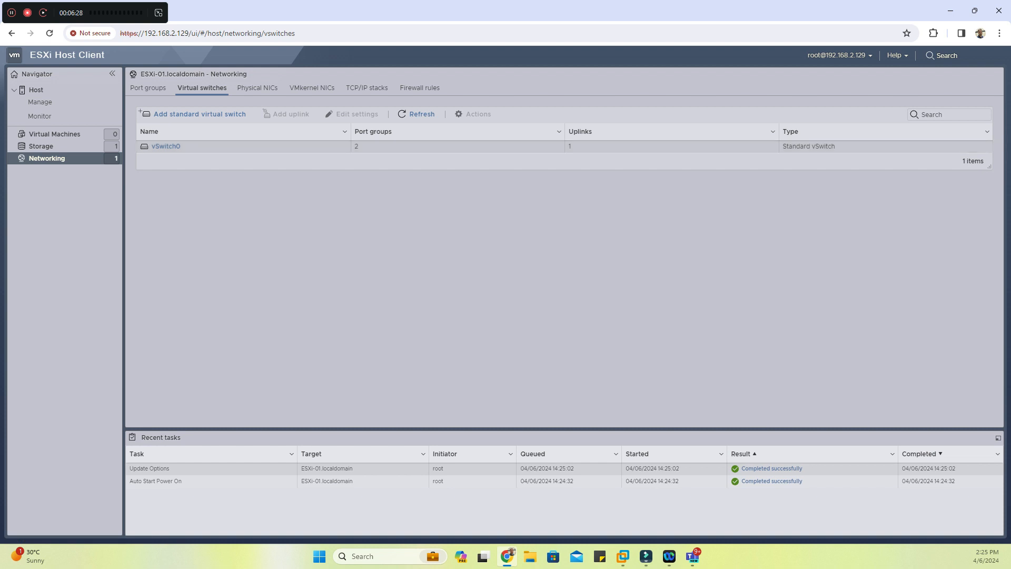
pyautogui.click(148, 87)
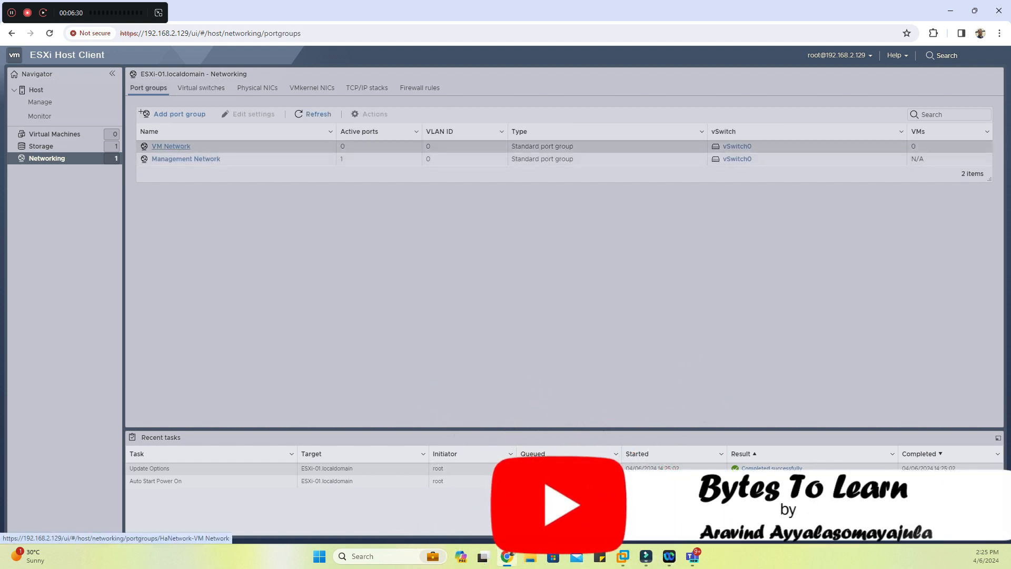